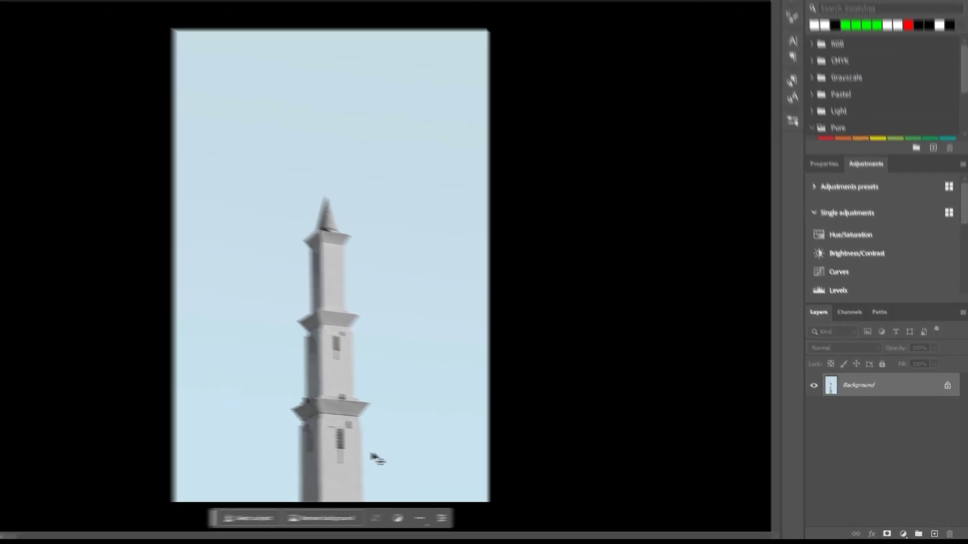
# - Unlock the Background photo, duplicate it, and remove the sky from the copy
pyautogui.doubleClick(847, 399)
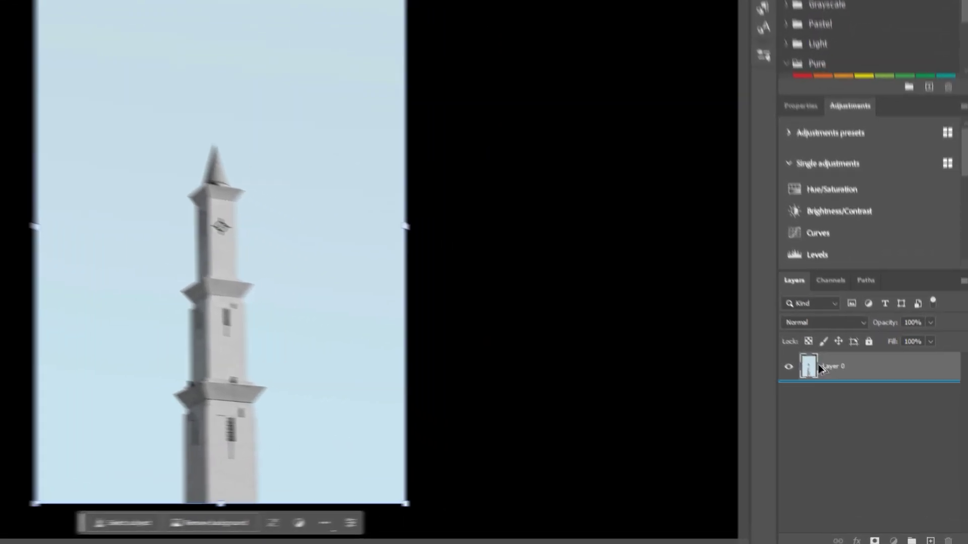
pyautogui.hotkey('ctrl', 'j')
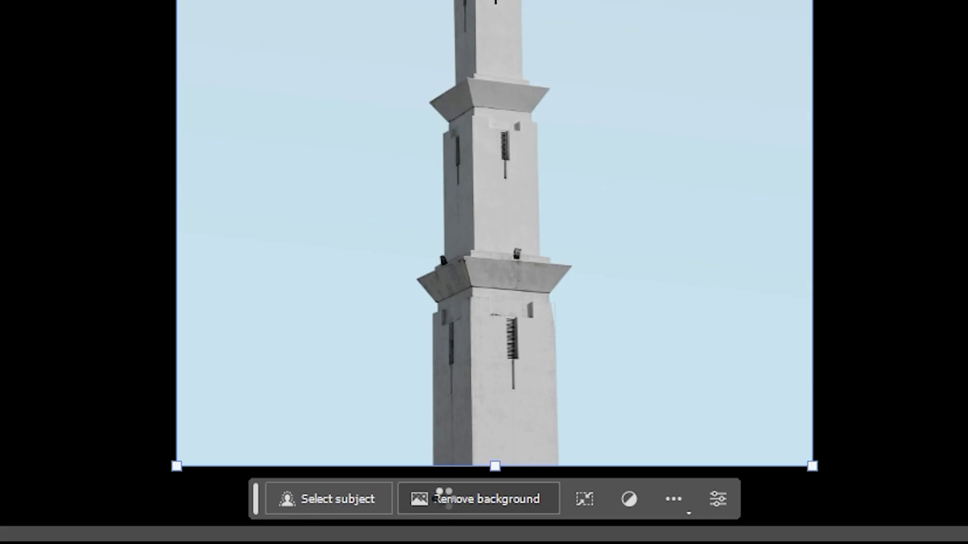
pyautogui.click(445, 495)
pyautogui.click(834, 421)
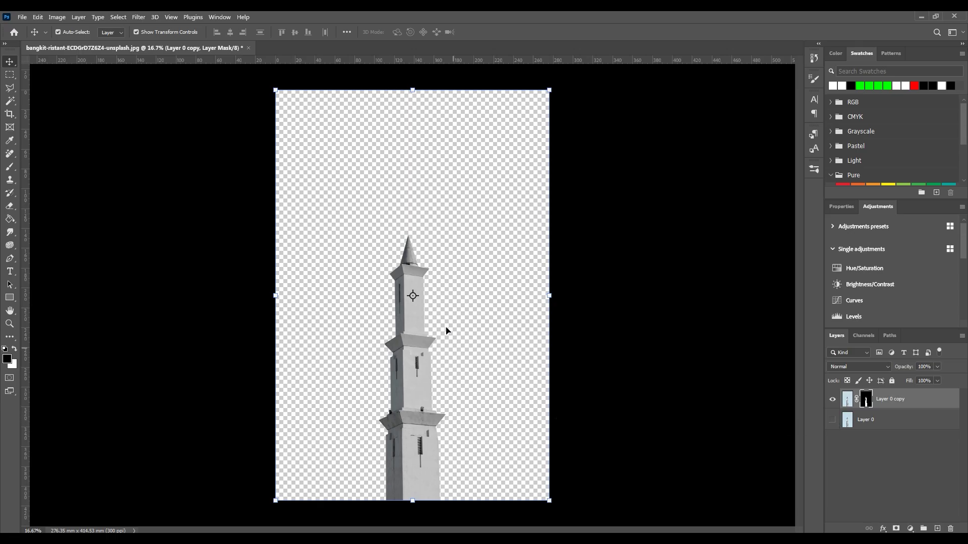
pyautogui.scroll(3, 446, 331)
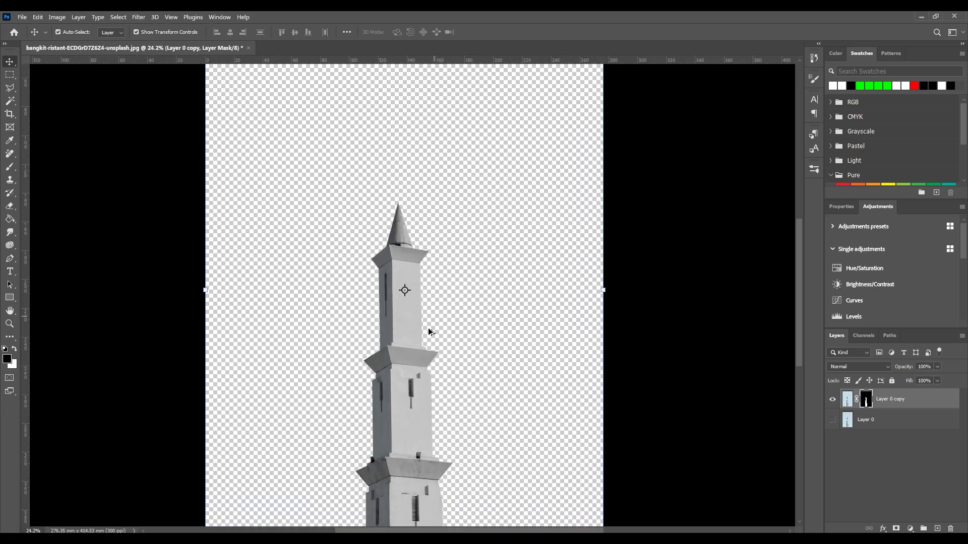
pyautogui.scroll(3, 427, 329)
# - Briefly check the original layer, then pick a small hard round brush for the spire mask
pyautogui.click(832, 421)
pyautogui.click(831, 420)
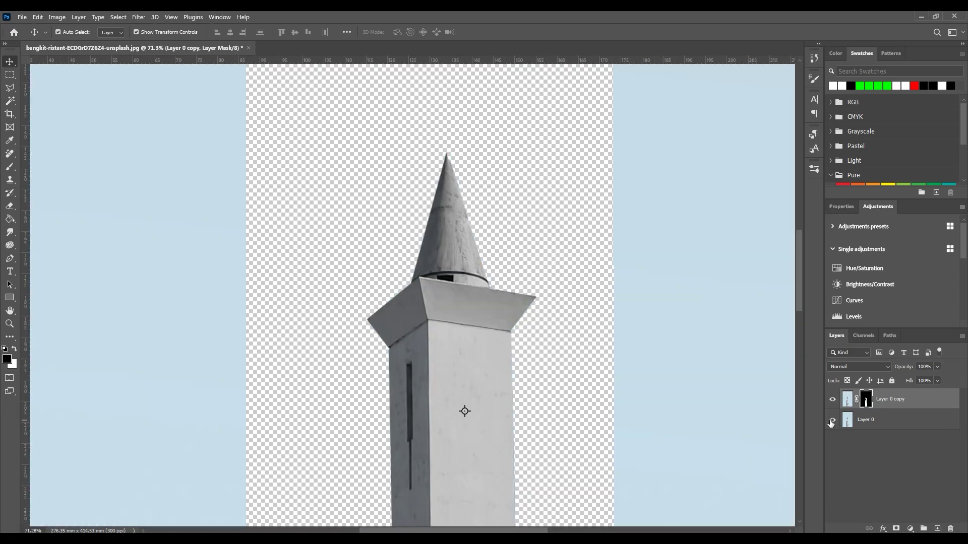
pyautogui.press('b')
pyautogui.scroll(5, 449, 153)
pyautogui.rightClick(463, 221)
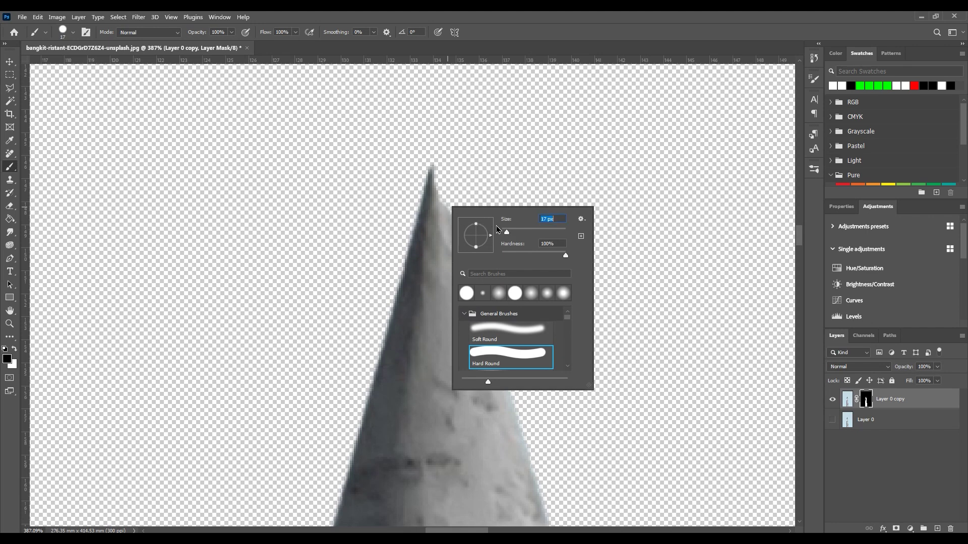
pyautogui.click(446, 193)
pyautogui.moveTo(443, 195); pyautogui.dragTo(436, 205)
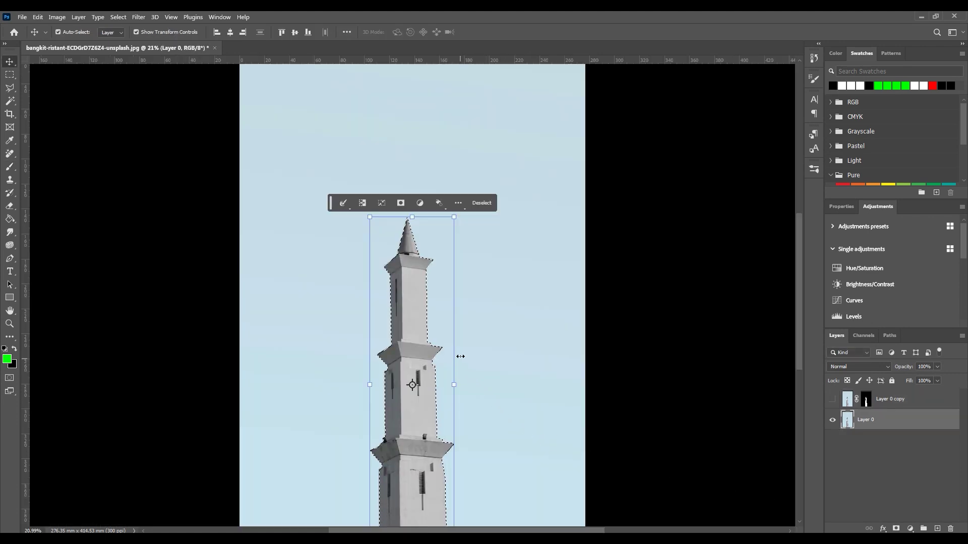
# - Paint the selected minaret over with sampled sky colour using a large brush, then deselect
pyautogui.press('b')
pyautogui.keyDown('alt'); pyautogui.rightClick(488, 347); pyautogui.keyUp('alt')
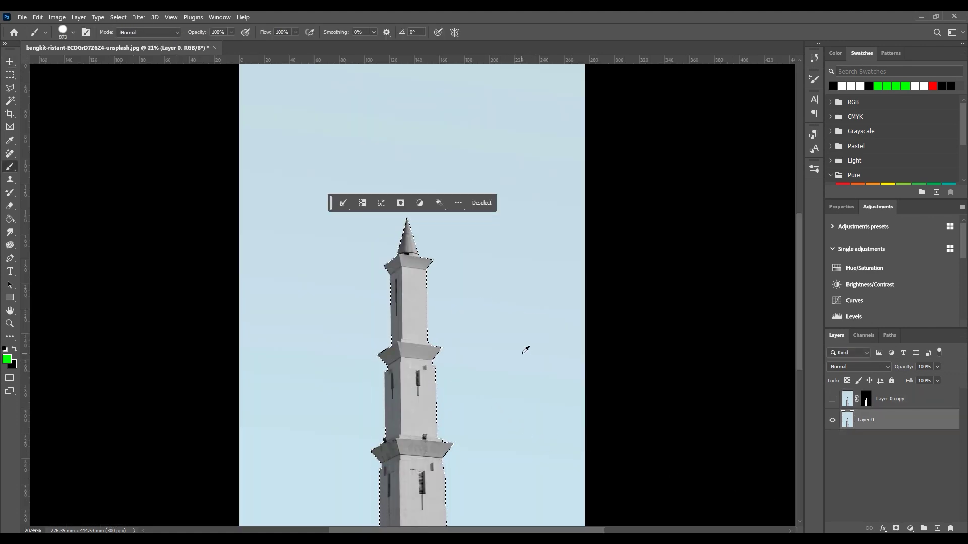
pyautogui.keyDown('alt'); pyautogui.rightClick(441, 317); pyautogui.keyUp('alt')
pyautogui.moveTo(408, 254); pyautogui.dragTo(401, 475)
pyautogui.hotkey('ctrl', 'd')
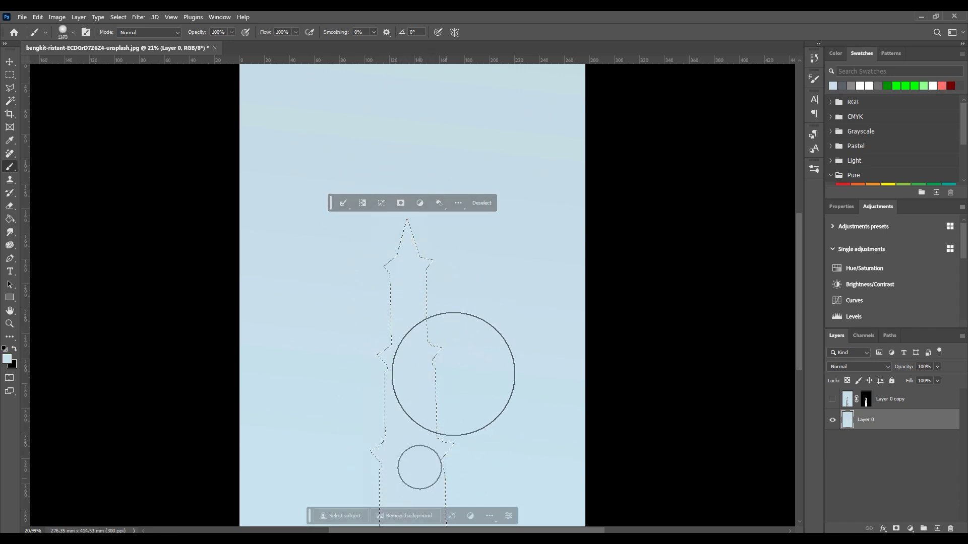
pyautogui.keyDown('alt'); pyautogui.rightClick(454, 368); pyautogui.keyUp('alt')
pyautogui.hotkey('ctrl', '0')
# - Show Layer 0 copy and duplicate it as a hidden backup
pyautogui.press('v')
pyautogui.click(832, 398)
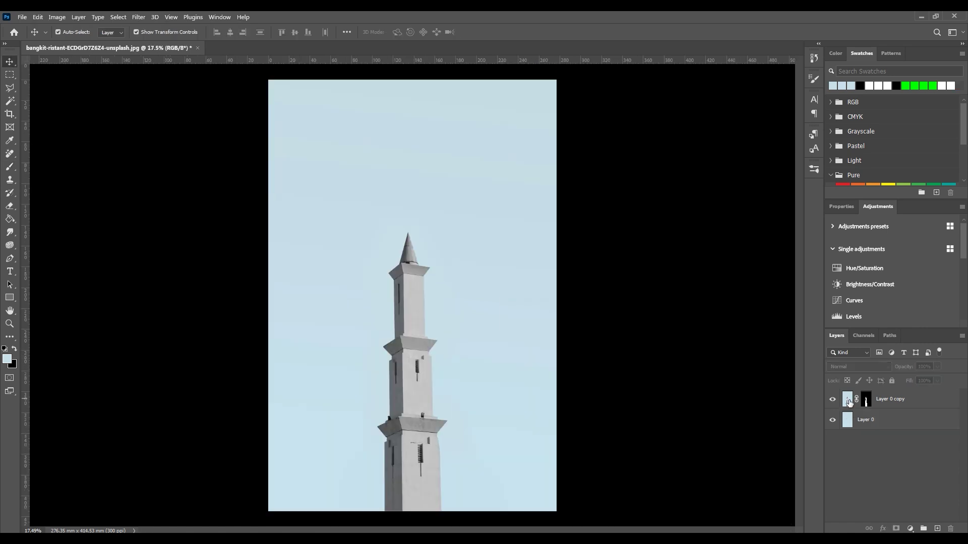
pyautogui.click(889, 406)
pyautogui.keyDown('alt'); pyautogui.moveTo(894, 405); pyautogui.dragTo(891, 416); pyautogui.keyUp('alt')
pyautogui.click(832, 420)
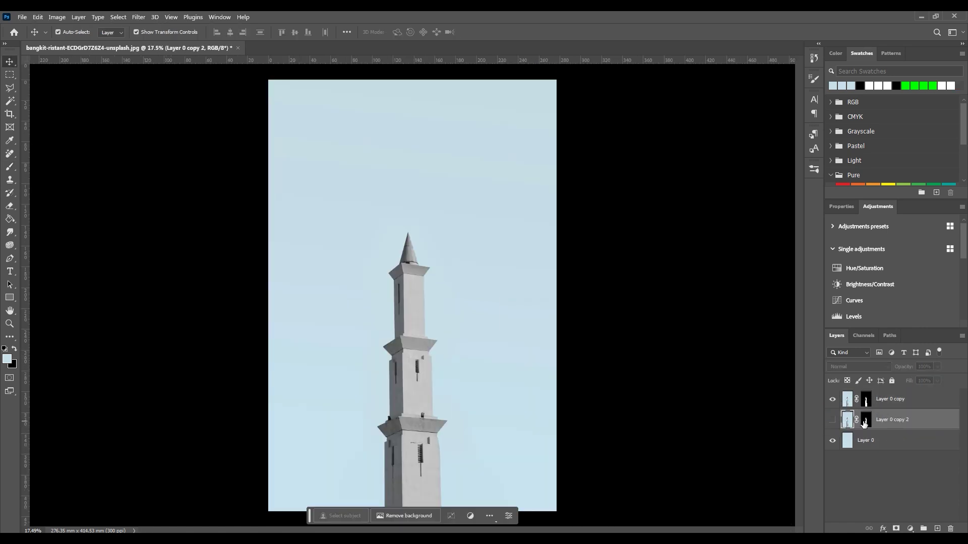
# - Convert the cutout layer to a Smart Object, then rasterize it to bake in the mask
pyautogui.click(893, 407)
pyautogui.rightClick(893, 407)
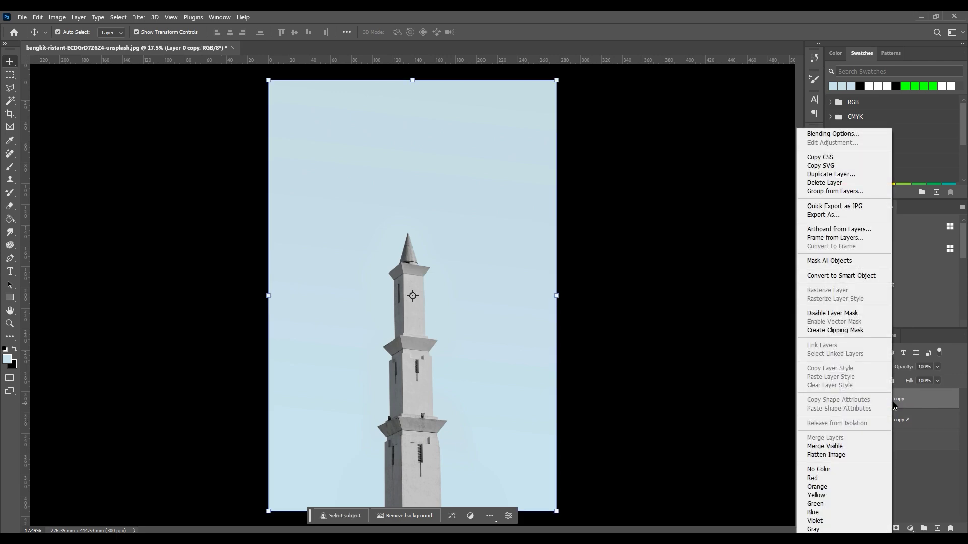
pyautogui.click(841, 275)
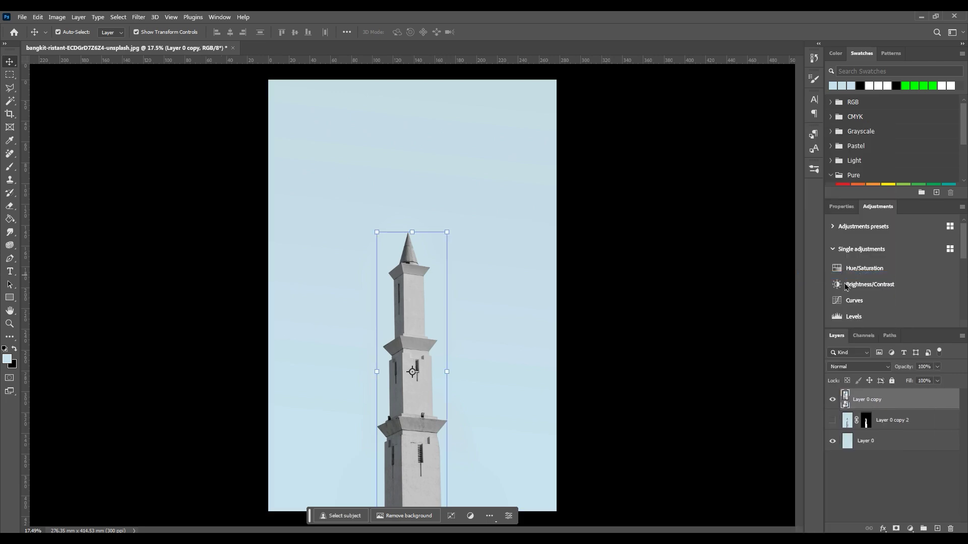
pyautogui.rightClick(872, 392)
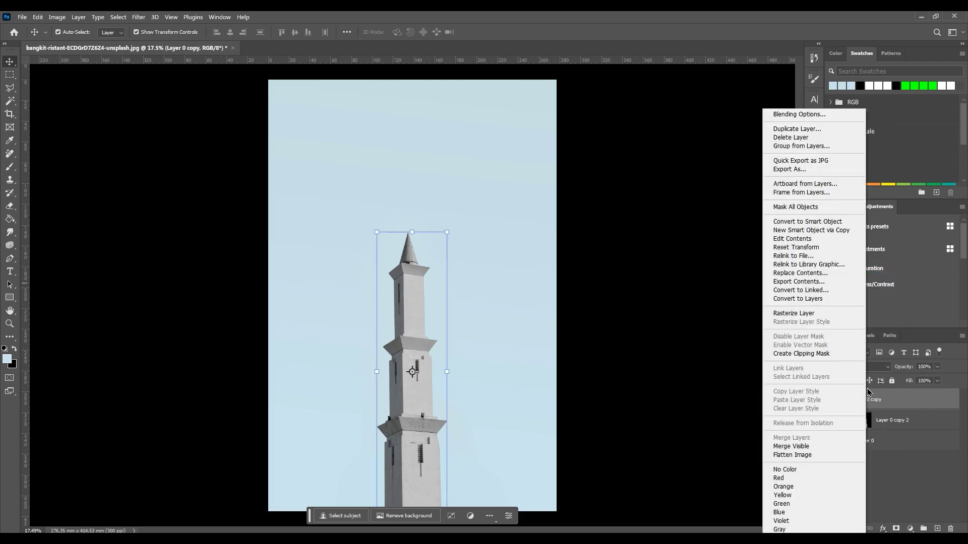
pyautogui.click(806, 314)
pyautogui.scroll(10, 416, 344)
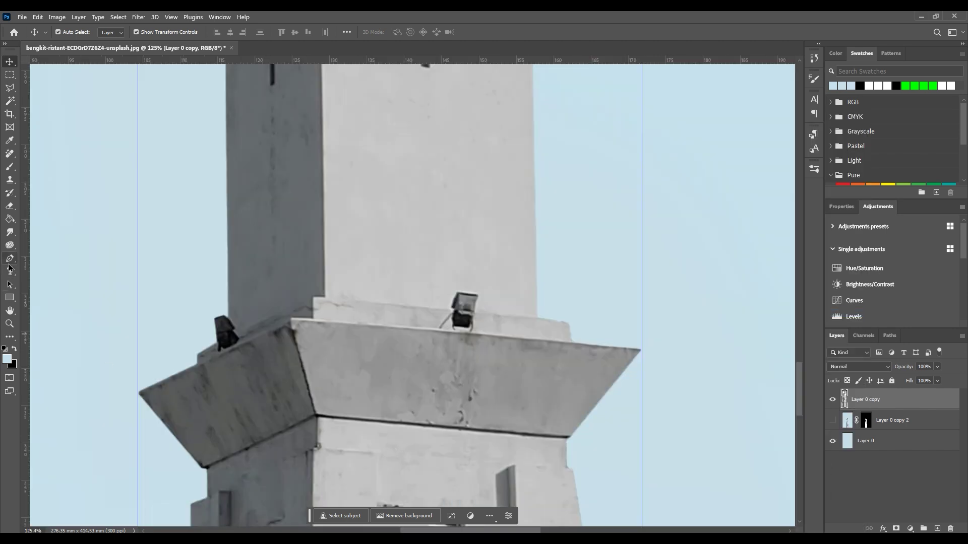
# - Outline the minaret below the first balcony with Polygonal Lasso and cut it to a new layer
pyautogui.click(7, 89)
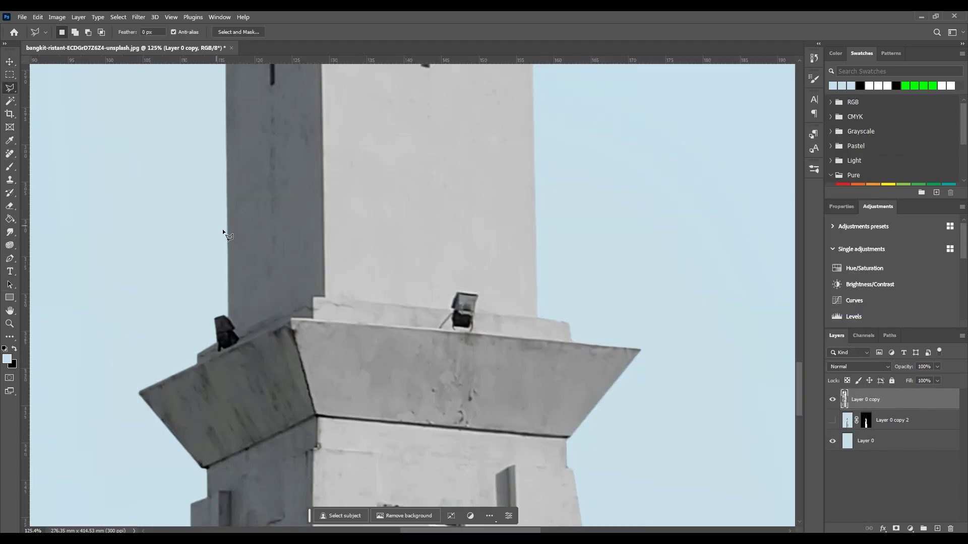
pyautogui.click(661, 350)
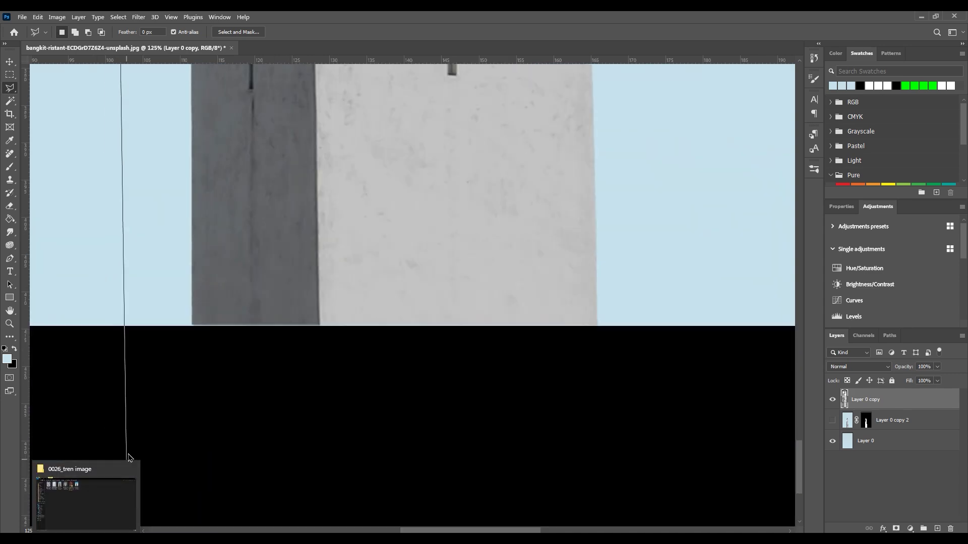
pyautogui.click(123, 402)
pyautogui.click(637, 391)
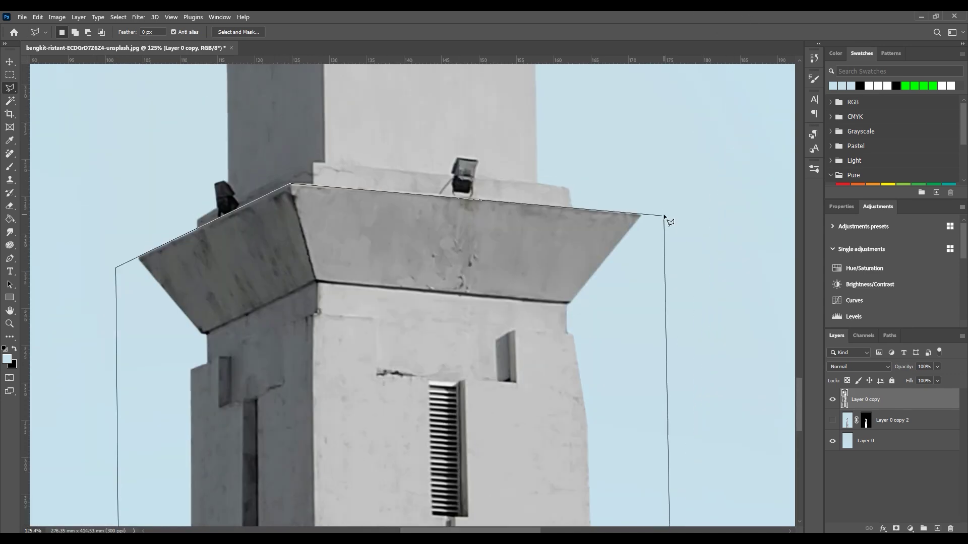
pyautogui.click(665, 218)
pyautogui.keyDown('alt'); pyautogui.scroll(-4, 571, 247); pyautogui.keyUp('alt')
pyautogui.keyDown('alt'); pyautogui.scroll(-1, 540, 246); pyautogui.keyUp('alt')
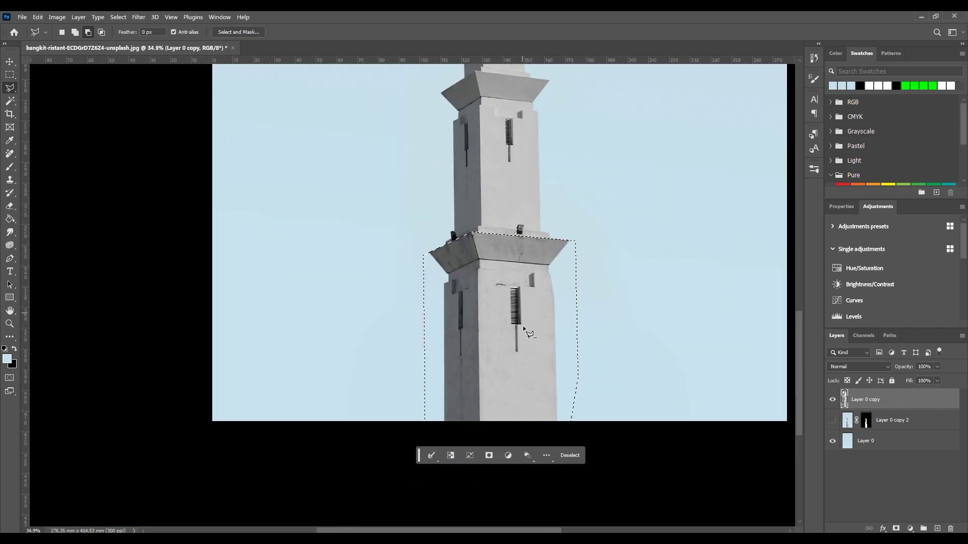
pyautogui.keyDown('alt'); pyautogui.scroll(2, 522, 326); pyautogui.keyUp('alt')
pyautogui.rightClick(496, 335)
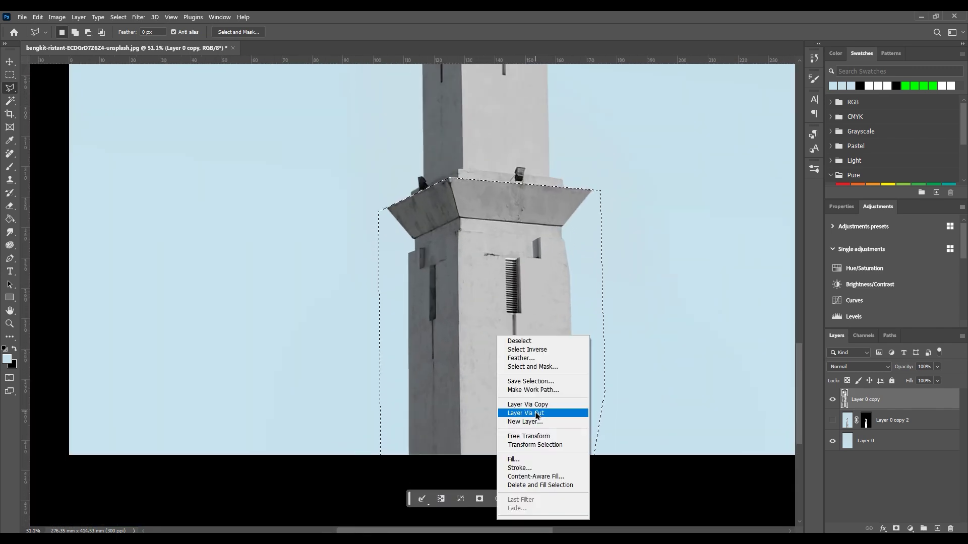
pyautogui.click(537, 415)
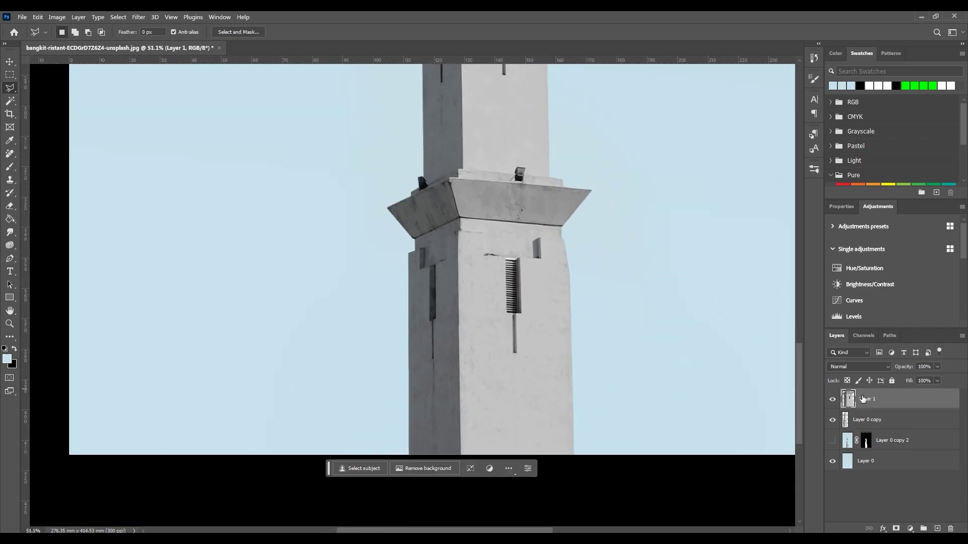
# - Reselect Layer 0 copy and begin outlining the next cornice up
pyautogui.click(862, 420)
pyautogui.keyDown('alt'); pyautogui.scroll(-2, 524, 153); pyautogui.keyUp('alt')
pyautogui.keyDown('alt'); pyautogui.scroll(5, 524, 152); pyautogui.keyUp('alt')
pyautogui.click(623, 160)
pyautogui.click(338, 125)
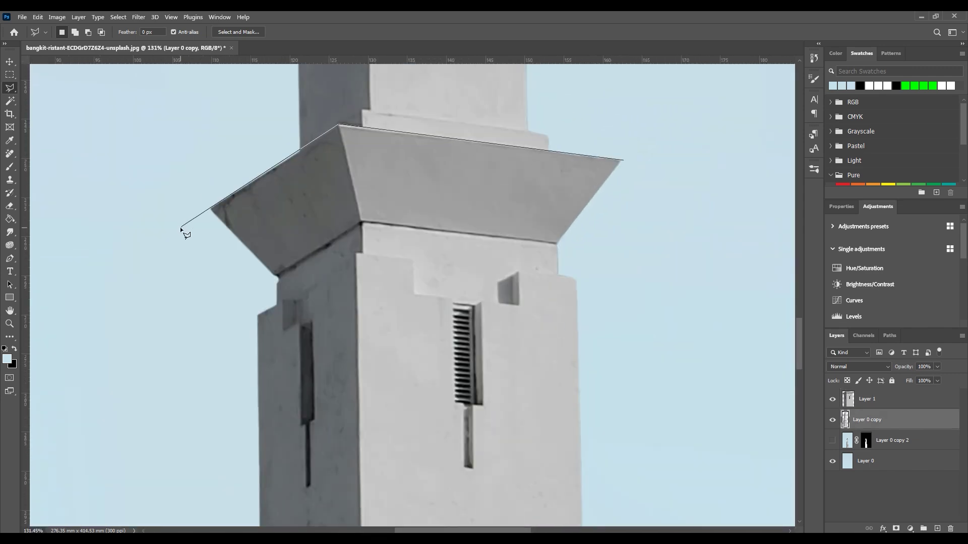
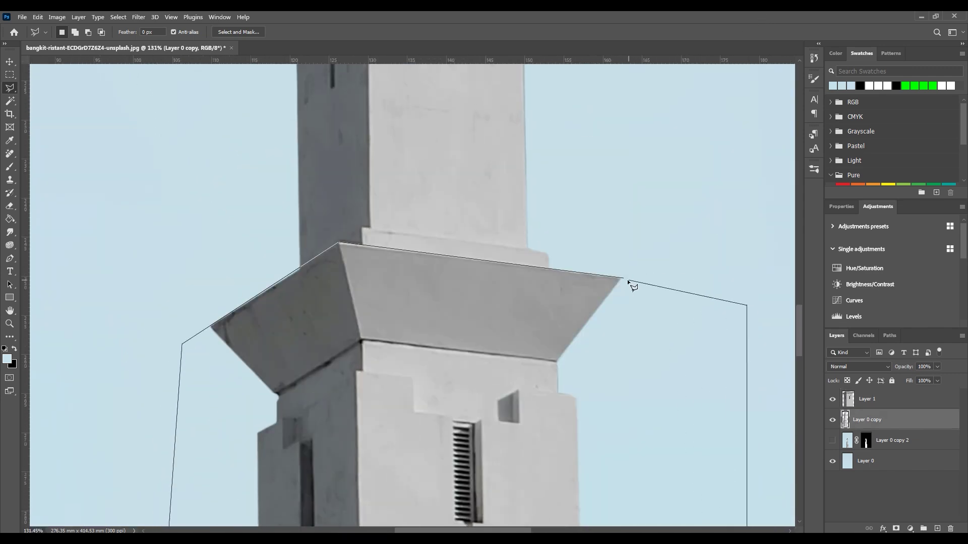
# - Copy the outlined cornice section onto its own layer
pyautogui.doubleClick(626, 280)
pyautogui.rightClick(443, 317)
pyautogui.click(492, 439)
pyautogui.keyDown('alt'); pyautogui.scroll(-3, 491, 438); pyautogui.keyUp('alt')
pyautogui.click(862, 440)
pyautogui.keyDown('alt'); pyautogui.scroll(2, 413, 187); pyautogui.keyUp('alt')
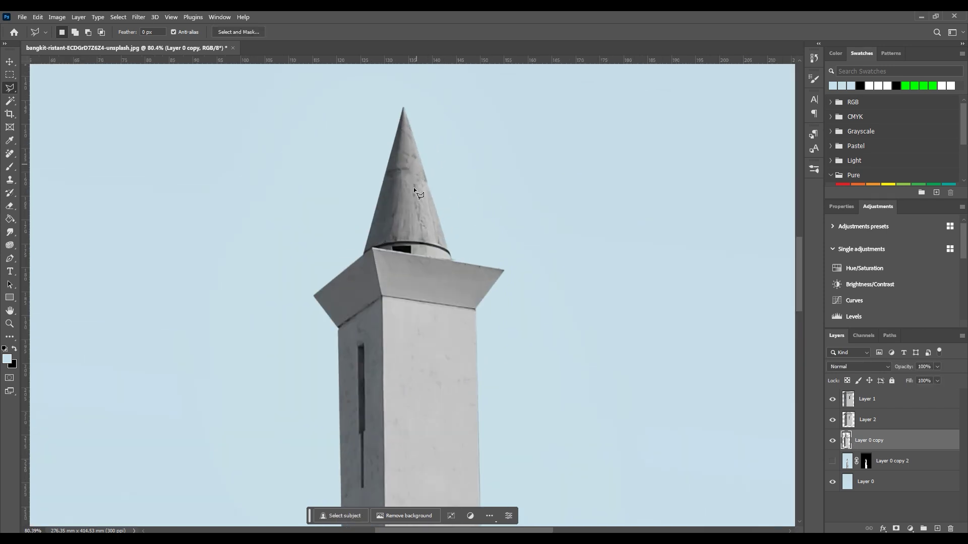
pyautogui.keyDown('alt'); pyautogui.scroll(2, 416, 227); pyautogui.keyUp('alt')
pyautogui.scroll(5, 301, 289)
# - Outline the pointed spire tip and copy it onto a separate layer
pyautogui.click(443, 75)
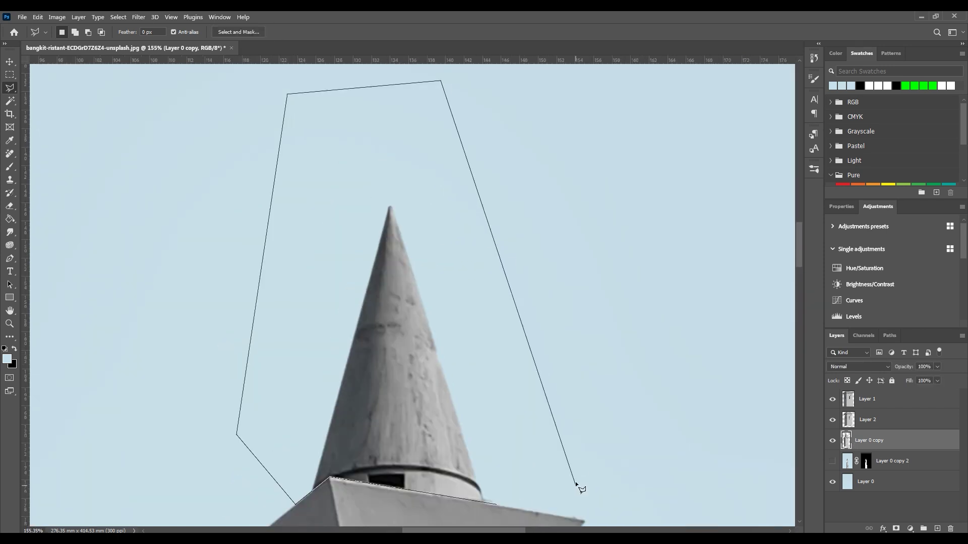
pyautogui.doubleClick(579, 488)
pyautogui.rightClick(385, 162)
pyautogui.click(412, 235)
pyautogui.hotkey('ctrl', '0')
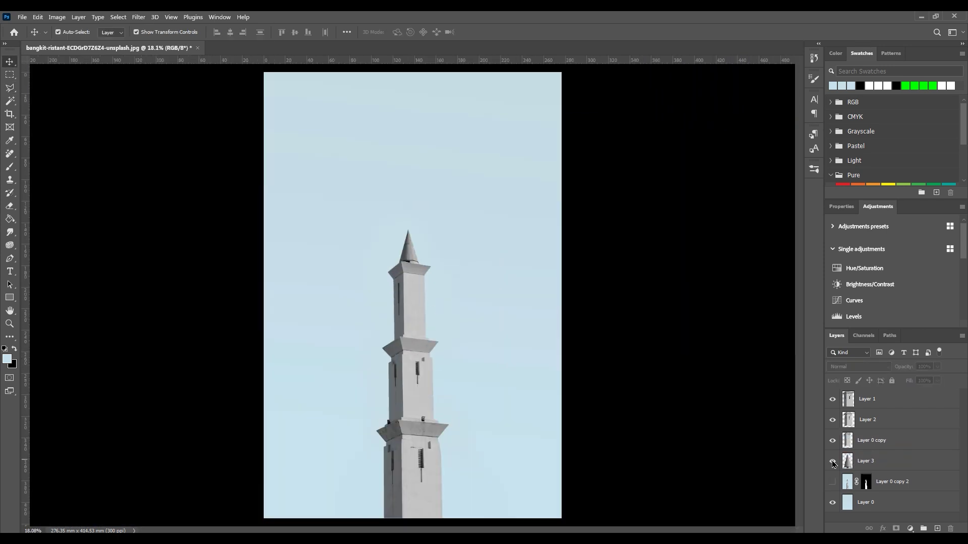
# - Isolate the spire tip layer and clone grey texture into the gap under its rim
pyautogui.click(833, 442)
pyautogui.click(833, 442)
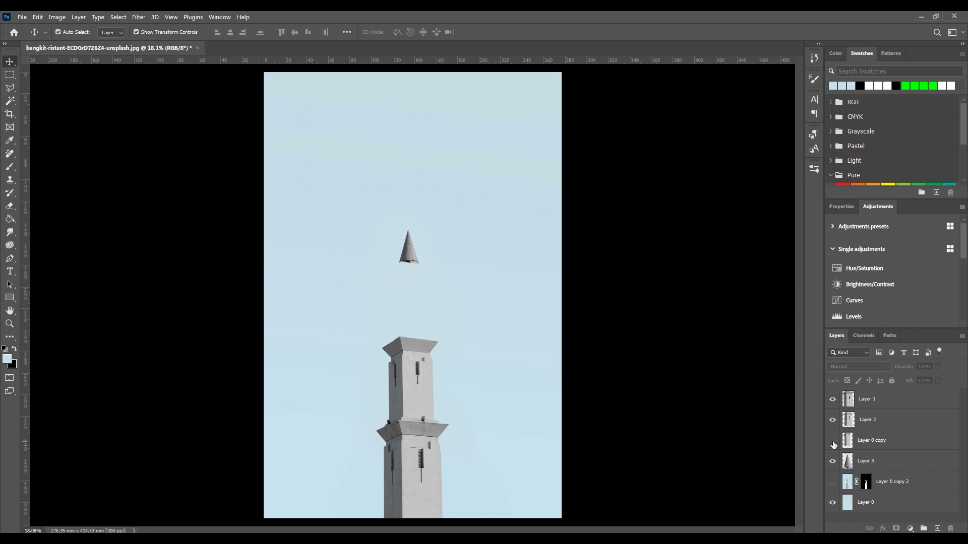
pyautogui.click(833, 421)
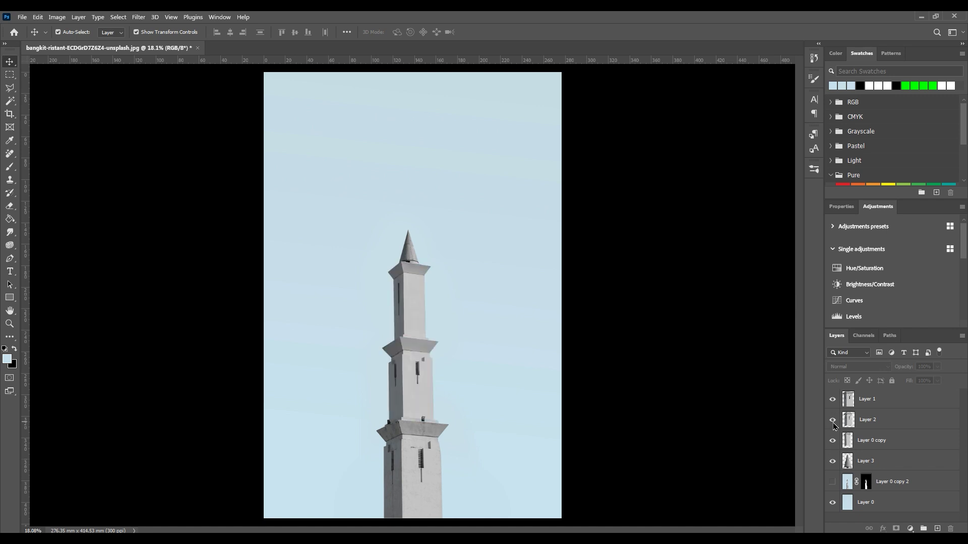
pyautogui.click(848, 464)
pyautogui.scroll(3, 431, 270)
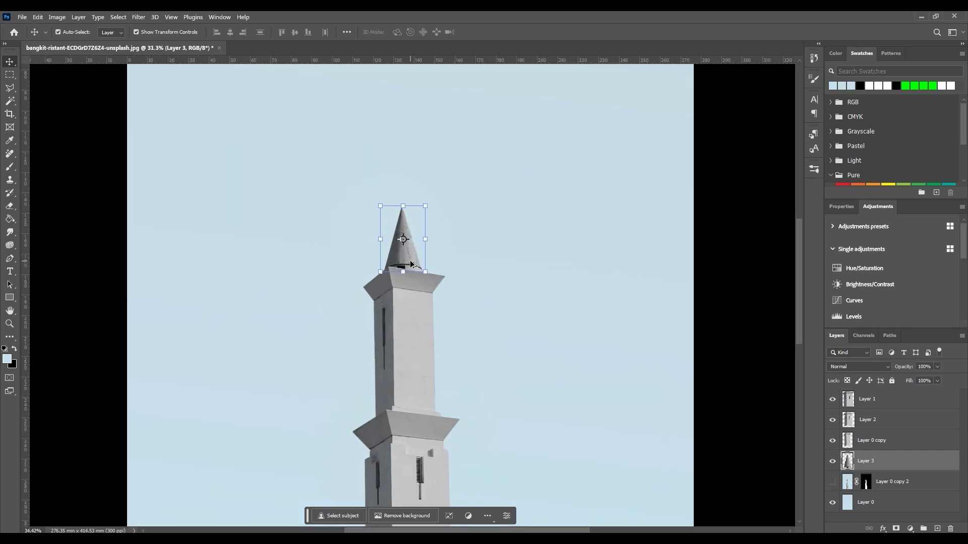
pyautogui.scroll(3, 431, 270)
pyautogui.scroll(3, 595, 374)
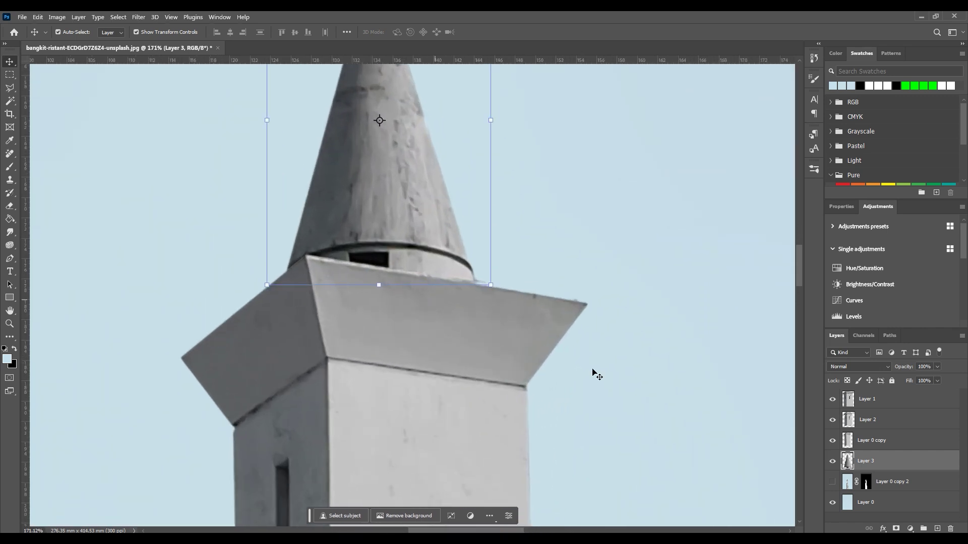
pyautogui.click(833, 441)
pyautogui.scroll(3, 375, 295)
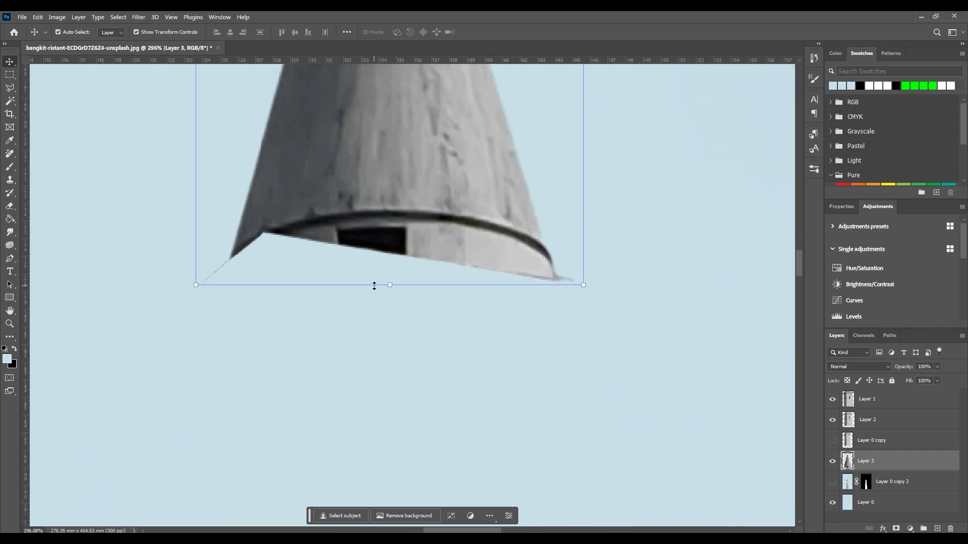
pyautogui.press('s')
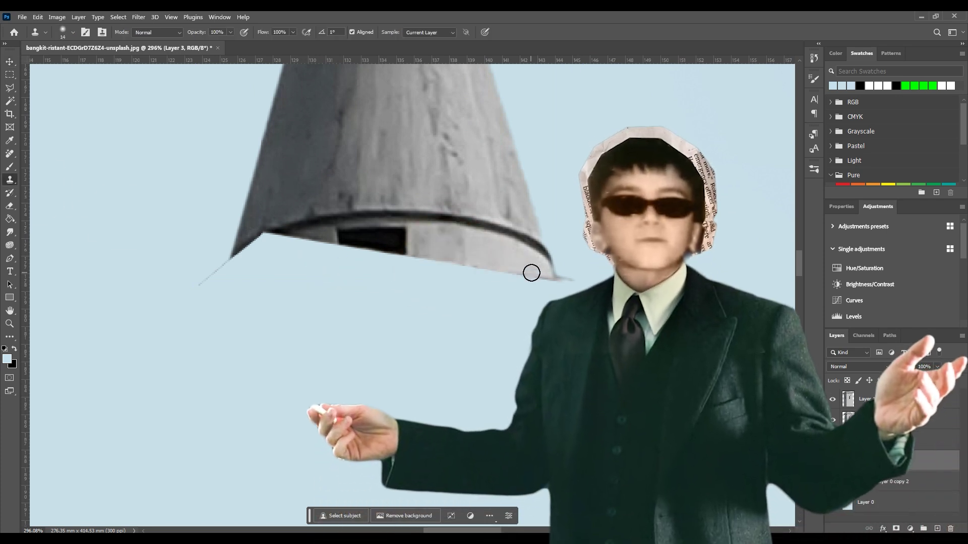
pyautogui.keyDown('alt'); pyautogui.click(506, 254); pyautogui.keyUp('alt')
pyautogui.moveTo(549, 288)
pyautogui.mouseDown()
pyautogui.moveTo(457, 296)
pyautogui.moveTo(392, 266)
pyautogui.mouseUp()
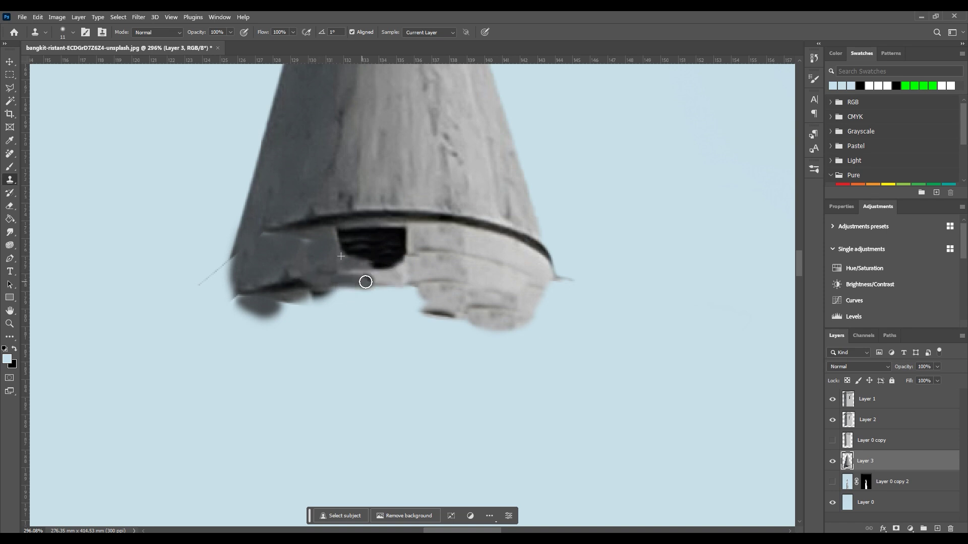
# - Duplicate the four minaret layers into Group 1 below Layer 3, and hide Layer 1
pyautogui.hotkey('ctrl', 'j')
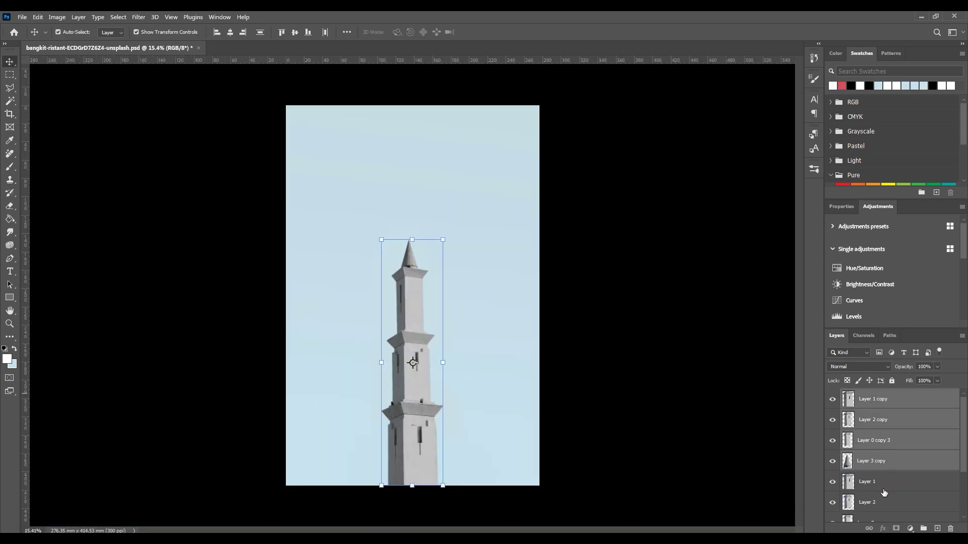
pyautogui.click(922, 530)
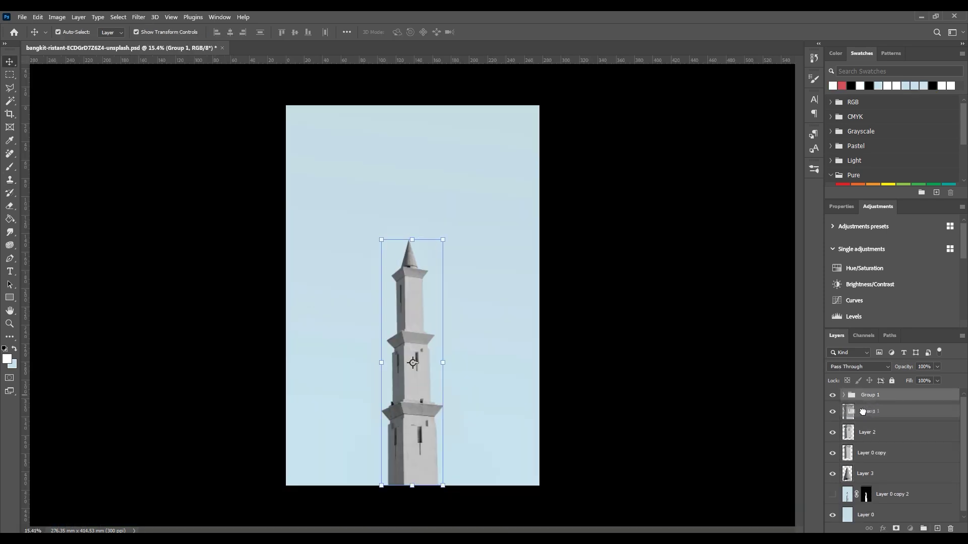
pyautogui.moveTo(863, 398); pyautogui.dragTo(862, 484)
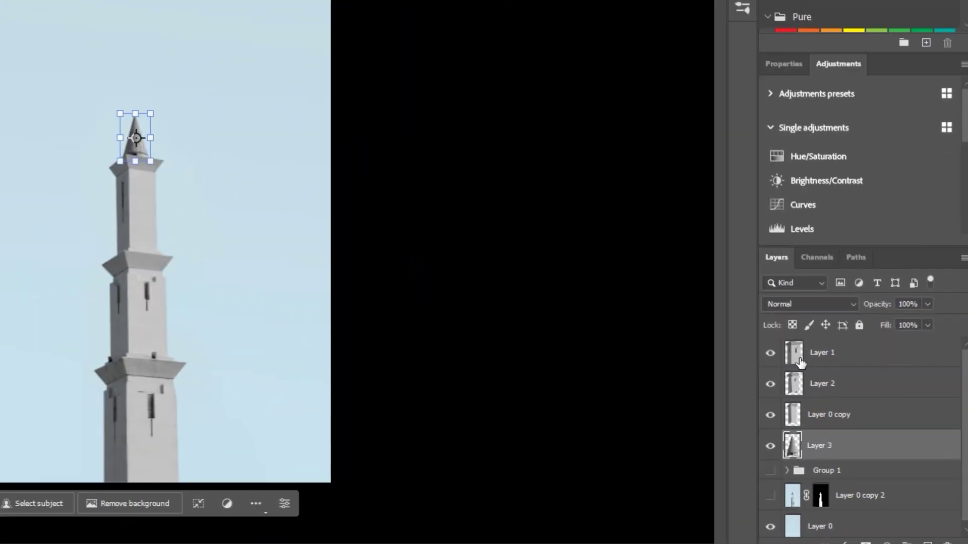
pyautogui.click(832, 365)
pyautogui.click(786, 365)
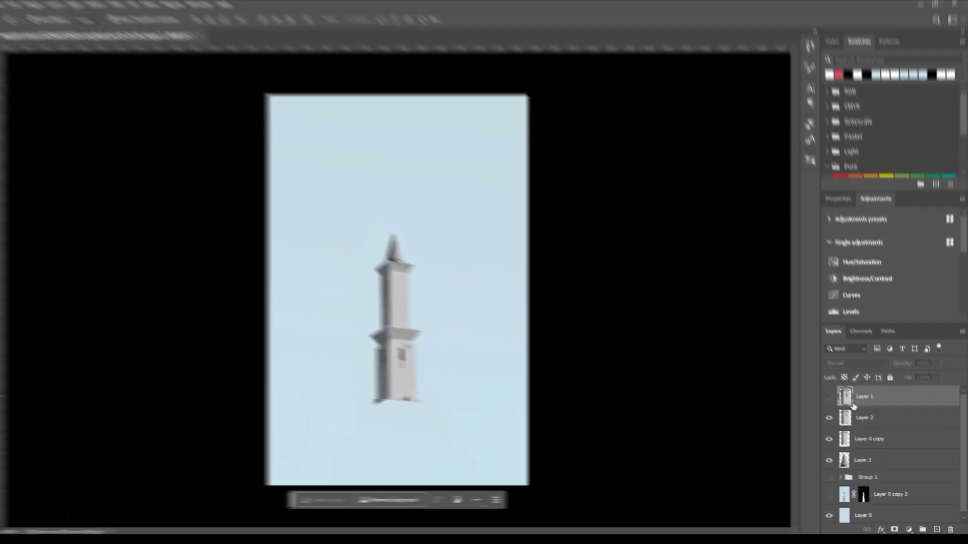
# - Set the Pen tool to Shape mode with a dark grey #444444 fill
pyautogui.click(11, 261)
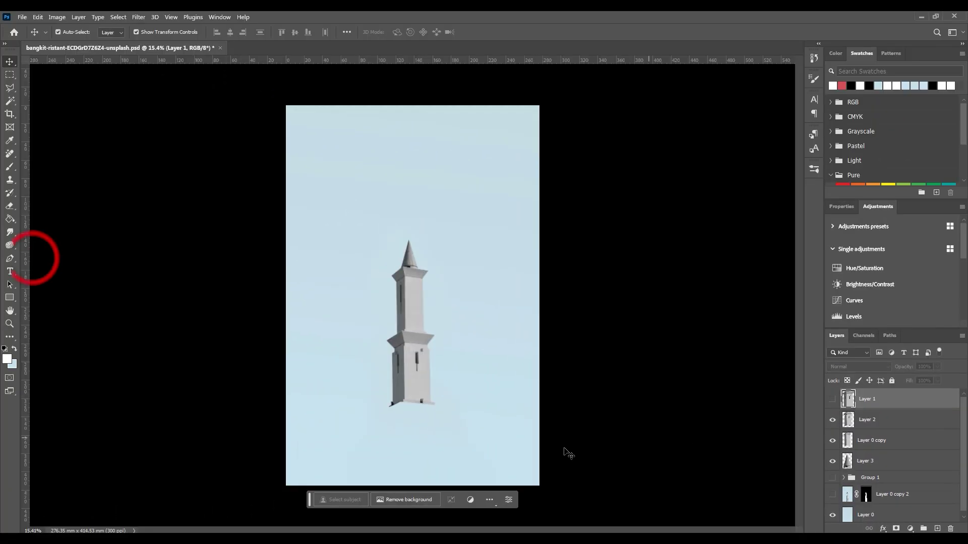
pyautogui.click(72, 32)
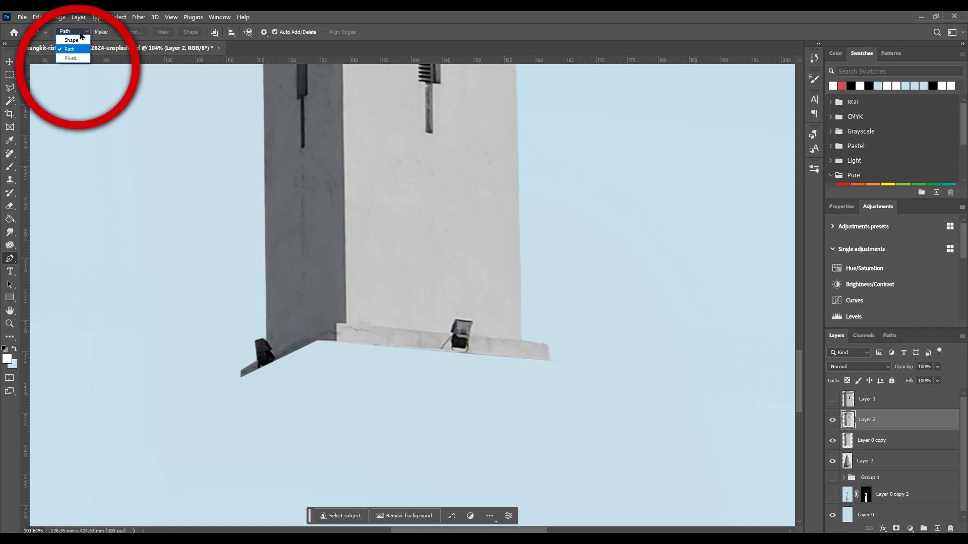
pyautogui.click(75, 38)
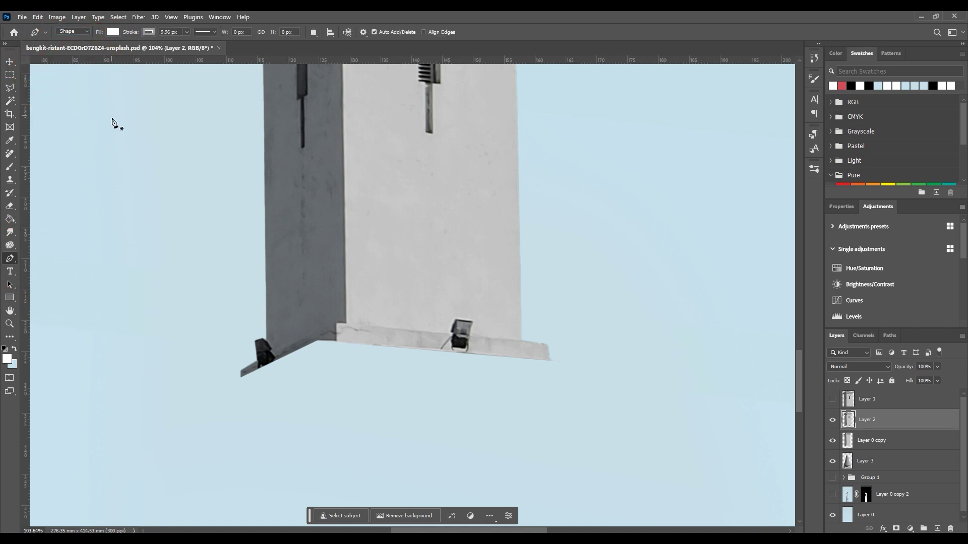
pyautogui.click(113, 32)
pyautogui.click(175, 51)
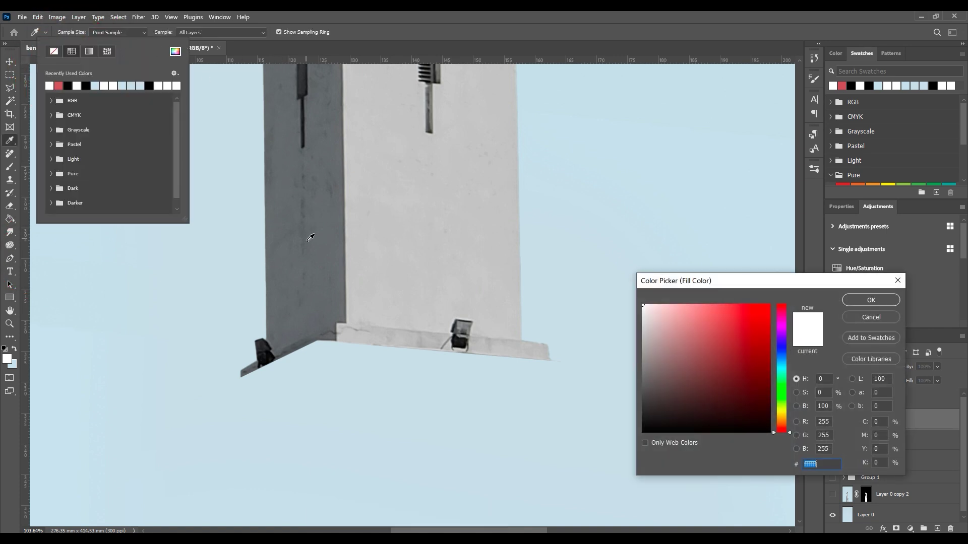
pyautogui.click(324, 284)
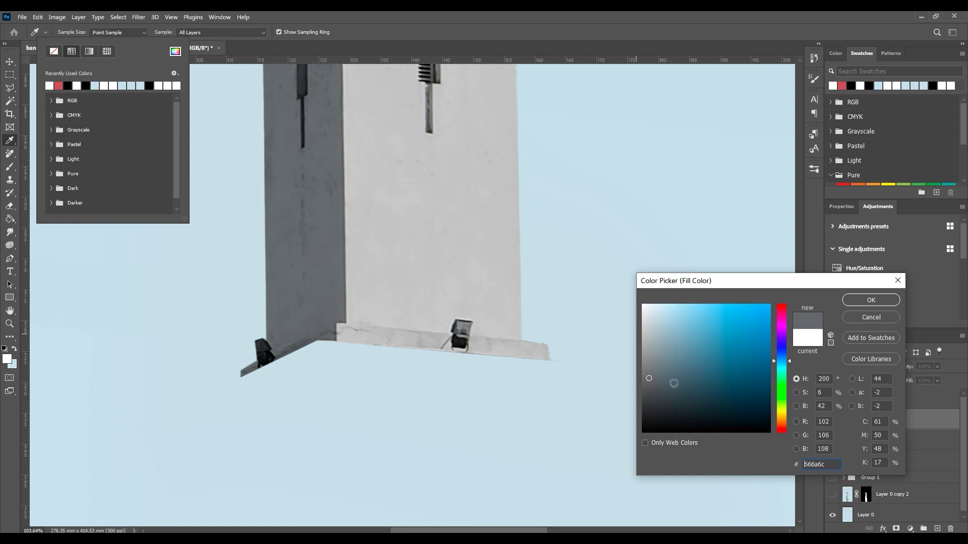
pyautogui.click(854, 301)
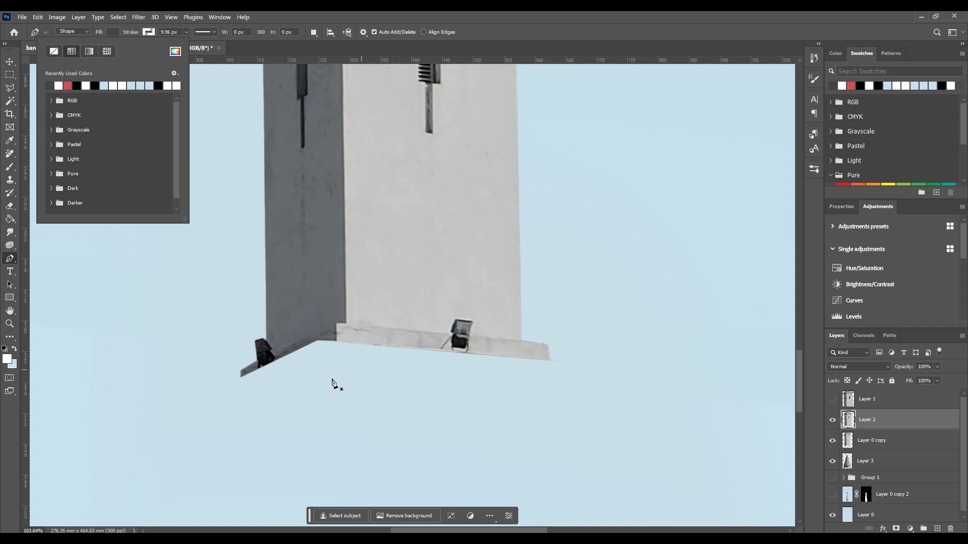
# - Draw a closed four-corner dark grey panel under the tower base
pyautogui.click(242, 375)
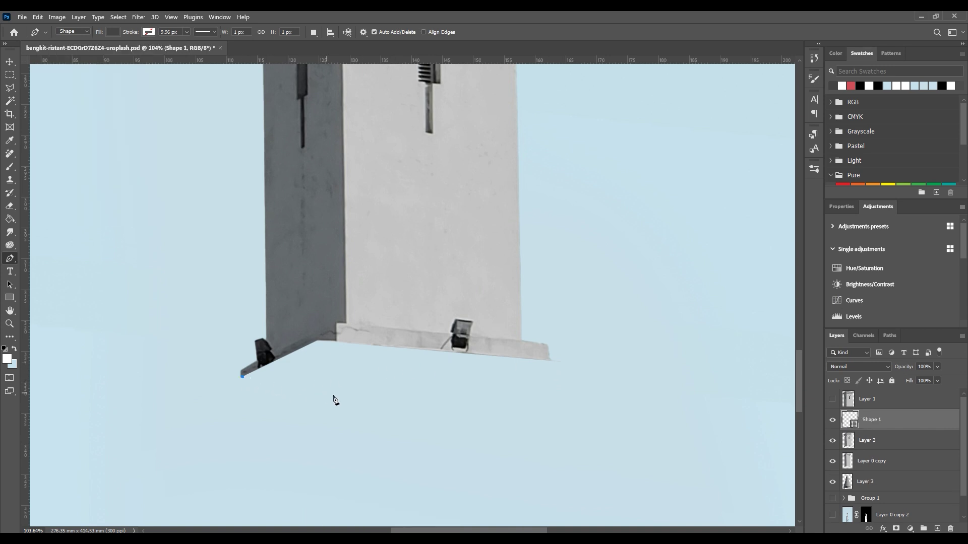
pyautogui.click(550, 361)
pyautogui.click(319, 339)
pyautogui.click(242, 375)
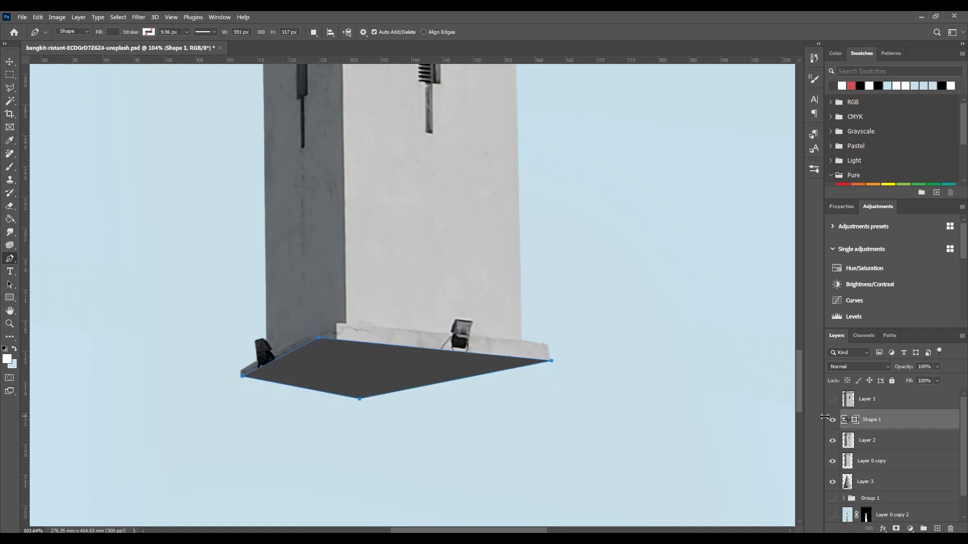
pyautogui.hotkey('ctrl', '[')
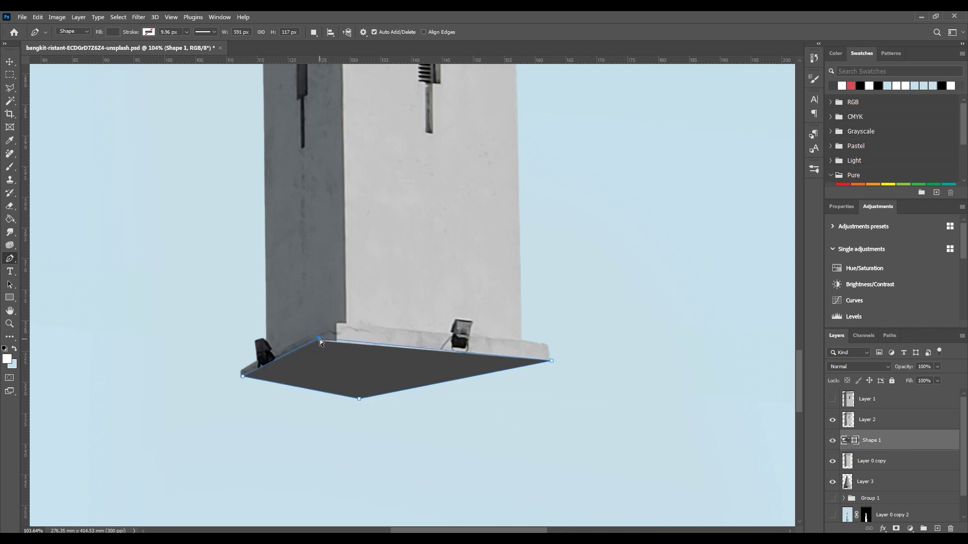
# - Adjust the panel's corners onto the base, hide Layer 2, and duplicate Shape 1
pyautogui.moveTo(320, 340); pyautogui.dragTo(333, 333)
pyautogui.moveTo(360, 399)
pyautogui.mouseDown()
pyautogui.moveTo(362, 389)
pyautogui.moveTo(383, 397)
pyautogui.mouseUp()
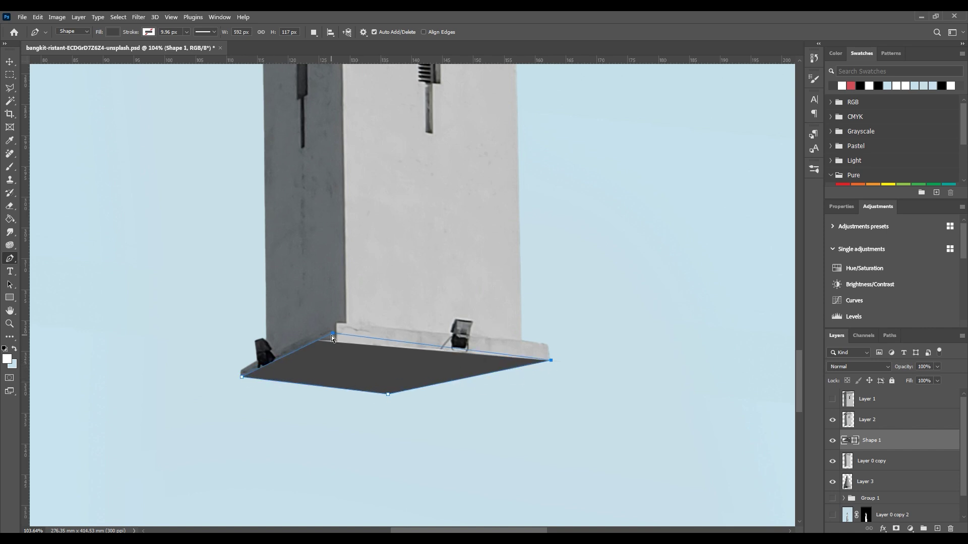
pyautogui.moveTo(333, 341); pyautogui.dragTo(331, 338)
pyautogui.scroll(-2, 382, 338)
pyautogui.scroll(-2, 382, 339)
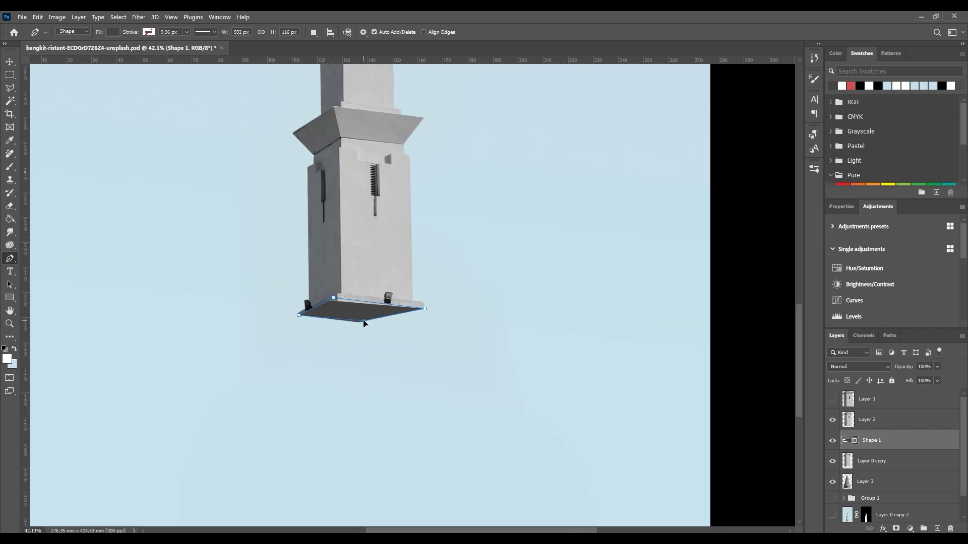
pyautogui.scroll(-2, 382, 339)
pyautogui.click(832, 420)
pyautogui.hotkey('ctrl', 'j')
# - Drag and delete the underside shape's anchors to form a wedge under the column
pyautogui.press('v')
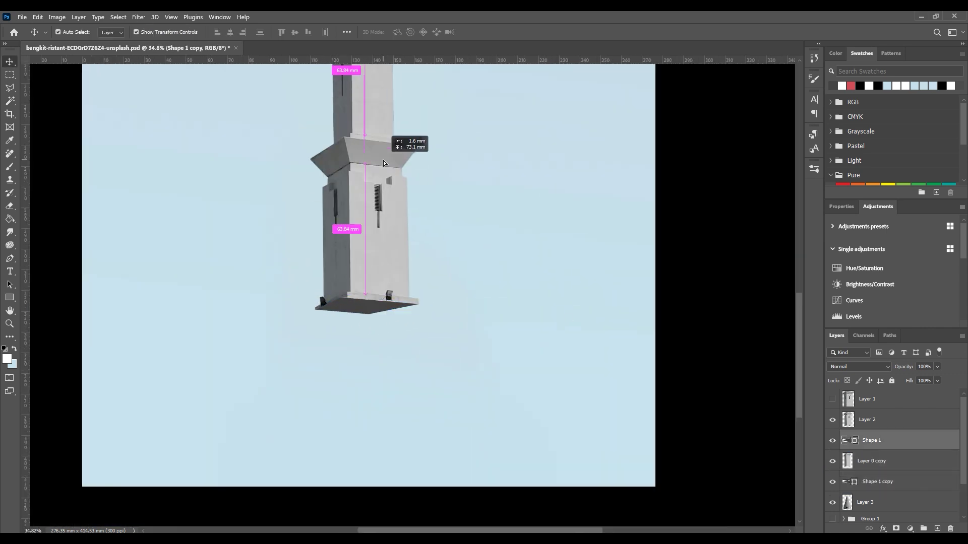
pyautogui.scroll(2, 431, 180)
pyautogui.scroll(3, 431, 180)
pyautogui.click(10, 259)
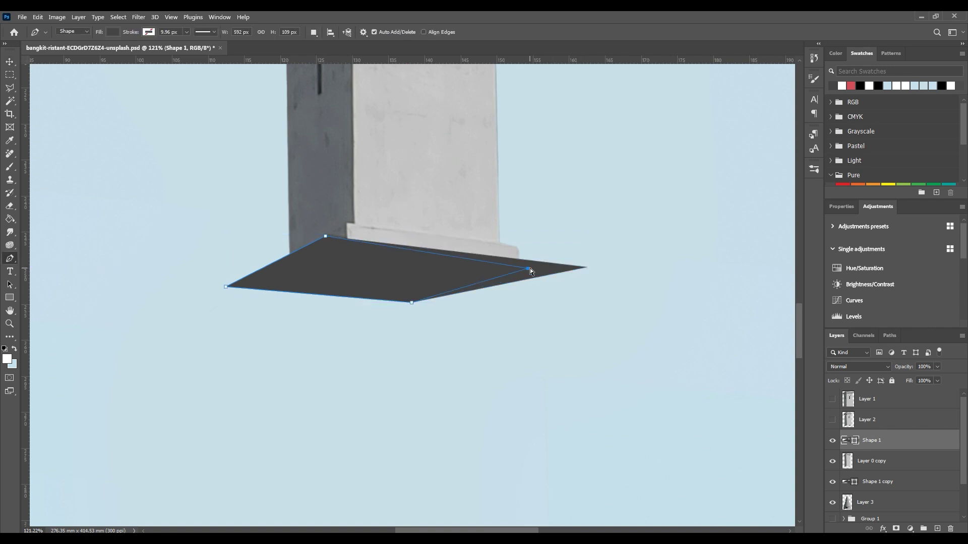
pyautogui.moveTo(530, 269); pyautogui.dragTo(519, 260)
pyautogui.moveTo(225, 286); pyautogui.dragTo(287, 259)
pyautogui.moveTo(412, 302); pyautogui.dragTo(404, 273)
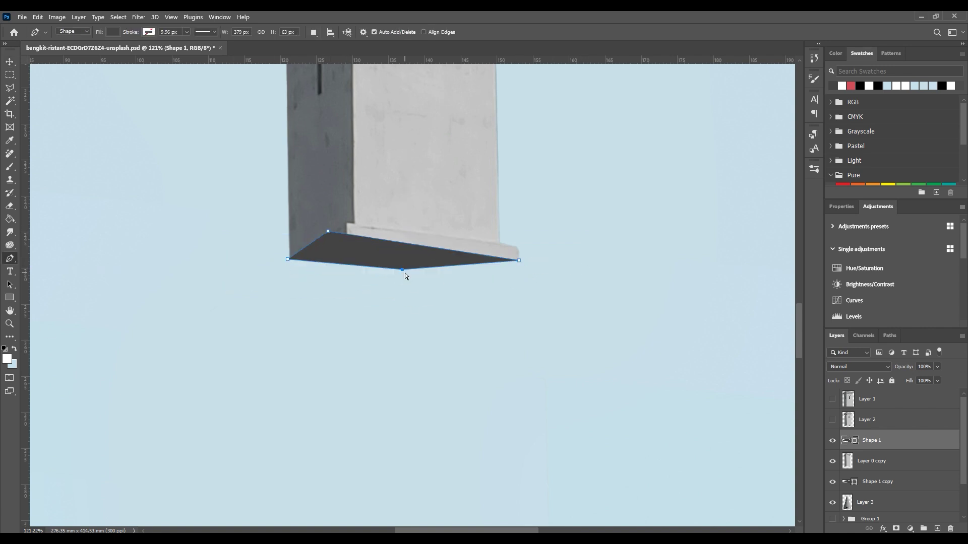
pyautogui.moveTo(328, 231); pyautogui.dragTo(344, 221)
pyautogui.click(402, 269)
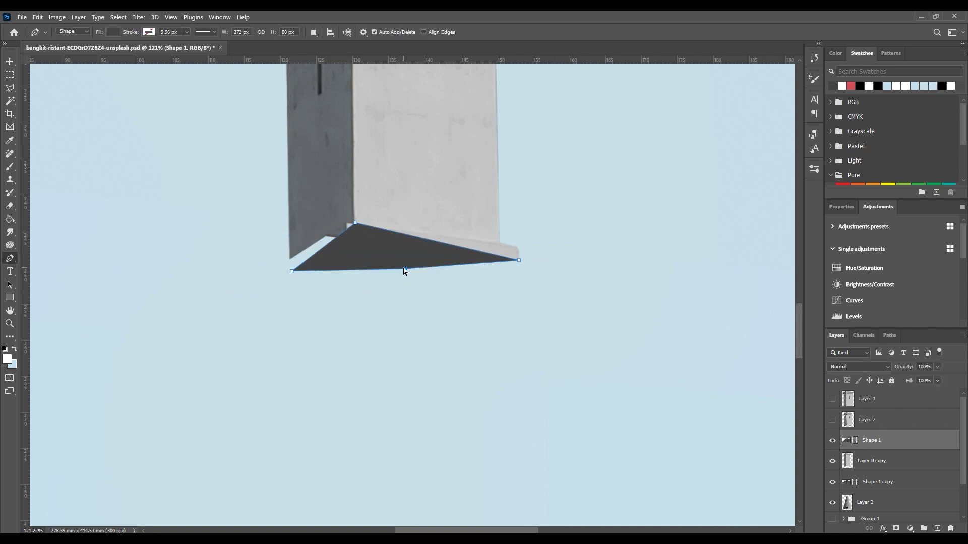
# - Flatten the wedge's base and move Shape 1 below Layer 0 copy
pyautogui.moveTo(404, 279); pyautogui.dragTo(383, 261)
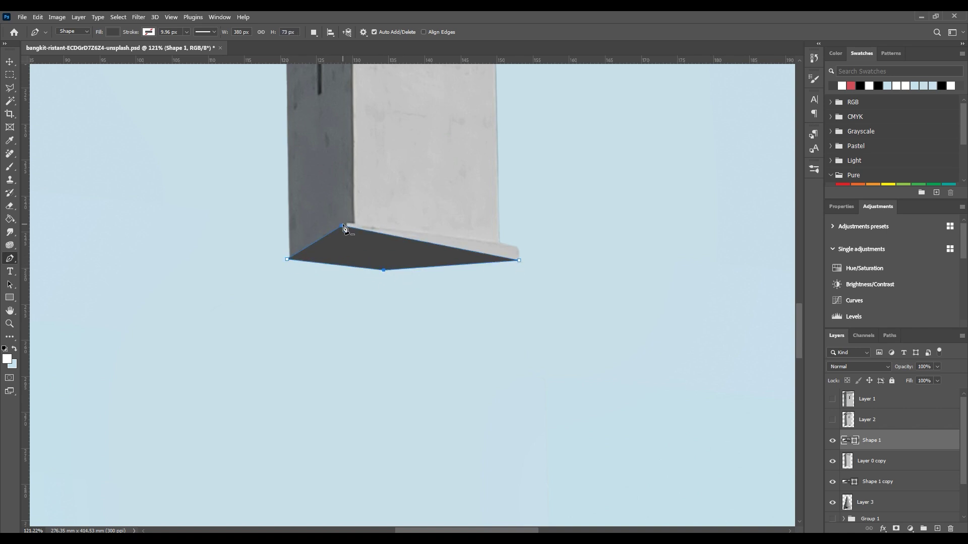
pyautogui.moveTo(518, 260); pyautogui.dragTo(521, 260)
pyautogui.moveTo(342, 225); pyautogui.dragTo(350, 240)
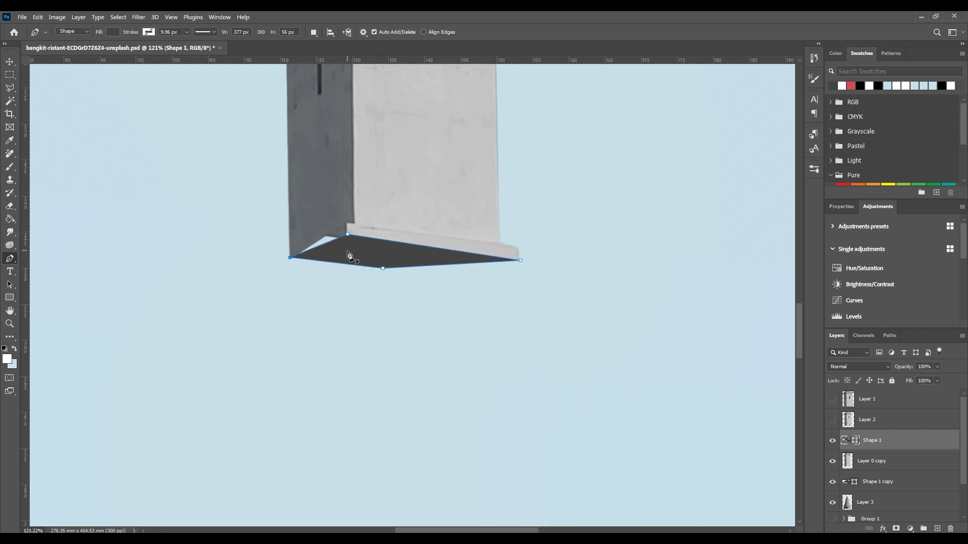
pyautogui.keyDown('alt'); pyautogui.scroll(-5, 350, 256); pyautogui.keyUp('alt')
pyautogui.keyDown('alt'); pyautogui.scroll(5, 428, 281); pyautogui.keyUp('alt')
pyautogui.moveTo(453, 274)
pyautogui.mouseDown()
pyautogui.moveTo(448, 266)
pyautogui.moveTo(455, 275)
pyautogui.mouseUp()
pyautogui.moveTo(870, 440); pyautogui.dragTo(870, 462)
pyautogui.click(832, 420)
# - Touch up the edges of Layer 0 copy and Shape 1 with the Clone Stamp
pyautogui.press('v')
pyautogui.click(489, 219)
pyautogui.scroll(5, 432, 219)
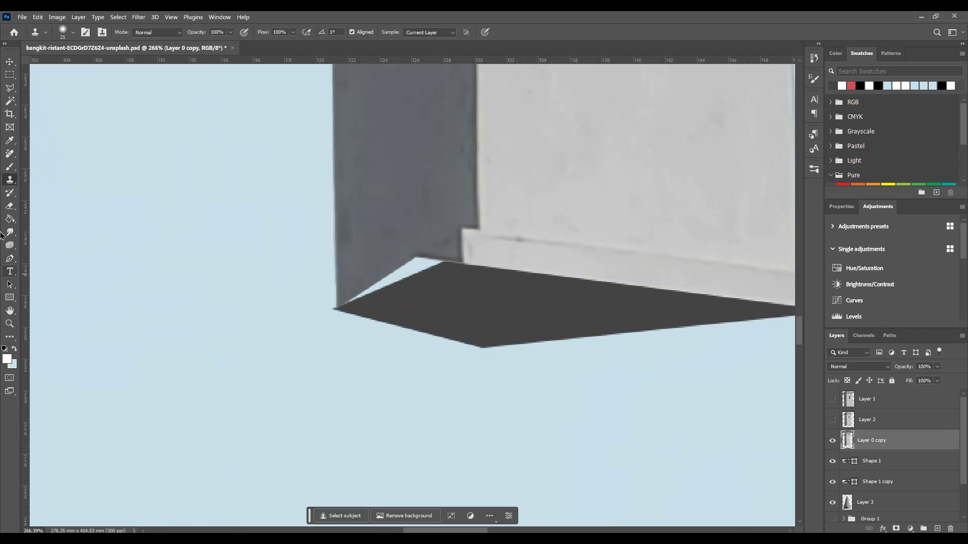
pyautogui.press('s')
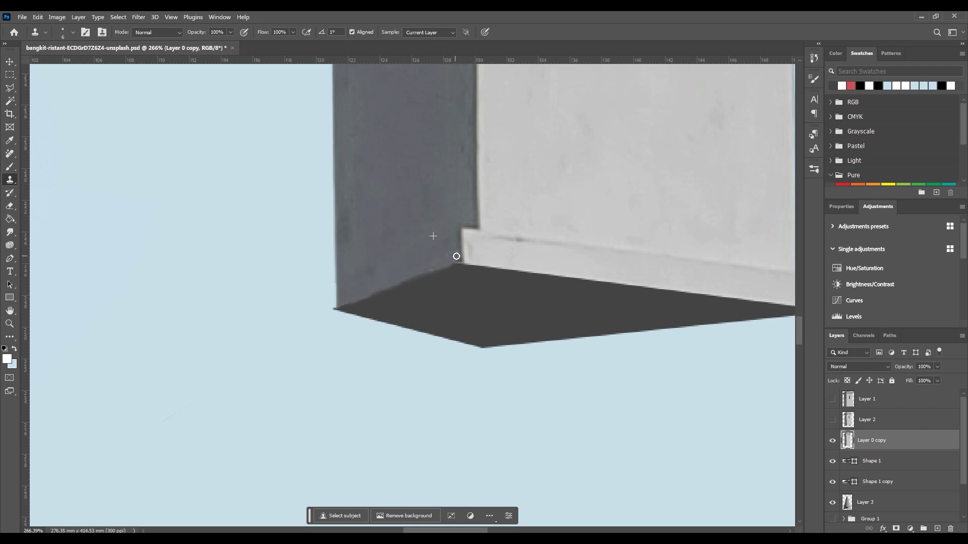
pyautogui.scroll(-5, 456, 256)
pyautogui.click(869, 460)
pyautogui.scroll(4, 454, 257)
pyautogui.press('p')
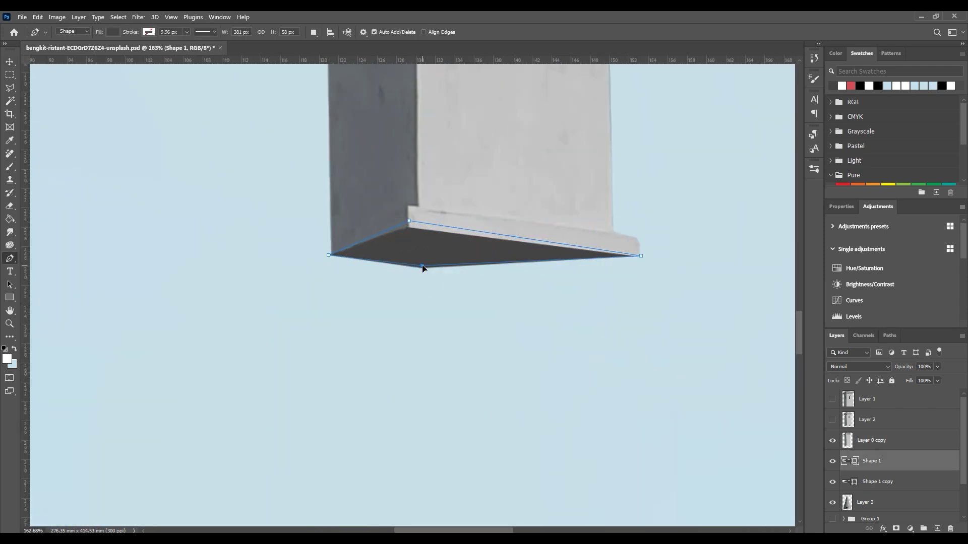
pyautogui.scroll(-5, 422, 269)
pyautogui.press('s')
pyautogui.scroll(2, 477, 175)
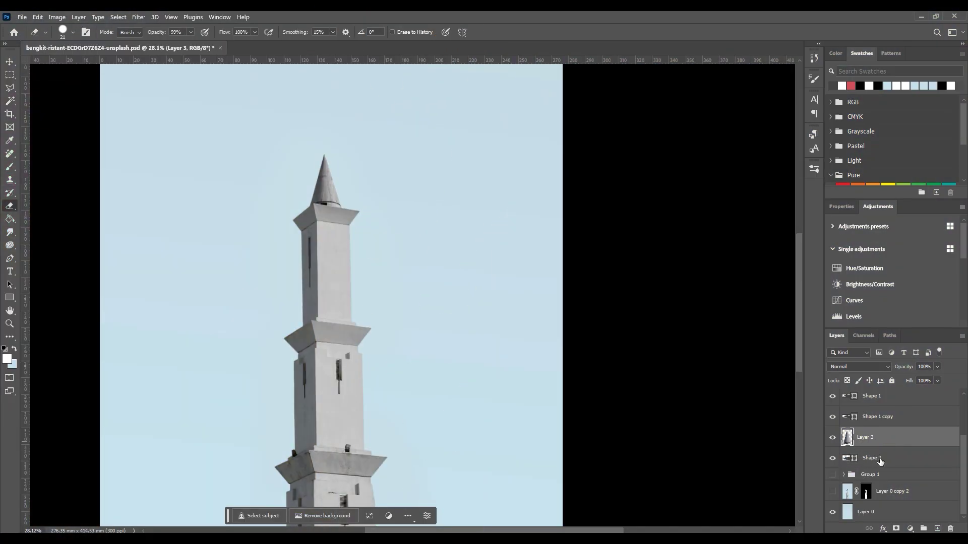
# - Merge Shape 2 into Layer 3 and restack the Shape 1 layer
pyautogui.keyDown('ctrl'); pyautogui.click(879, 460); pyautogui.keyUp('ctrl')
pyautogui.press('v')
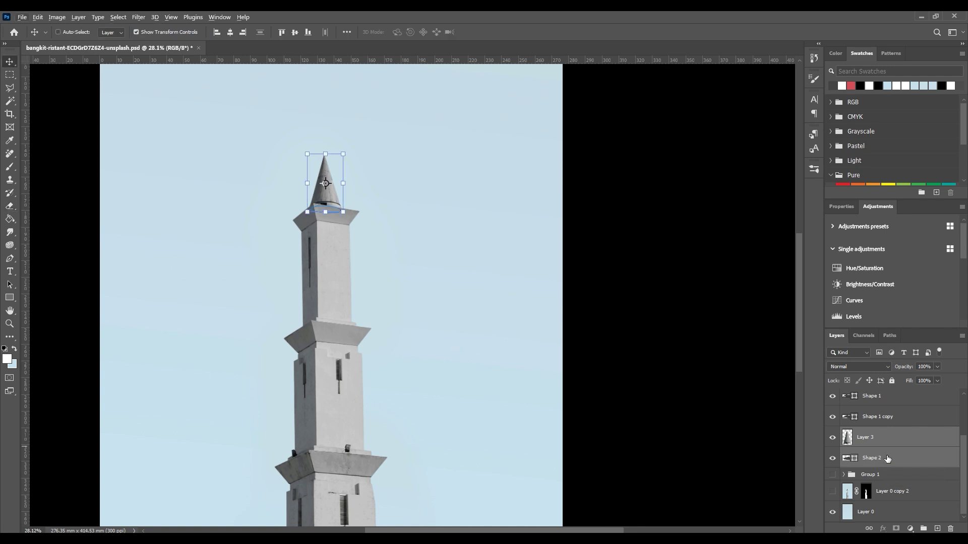
pyautogui.hotkey('ctrl', 'e')
pyautogui.click(876, 440)
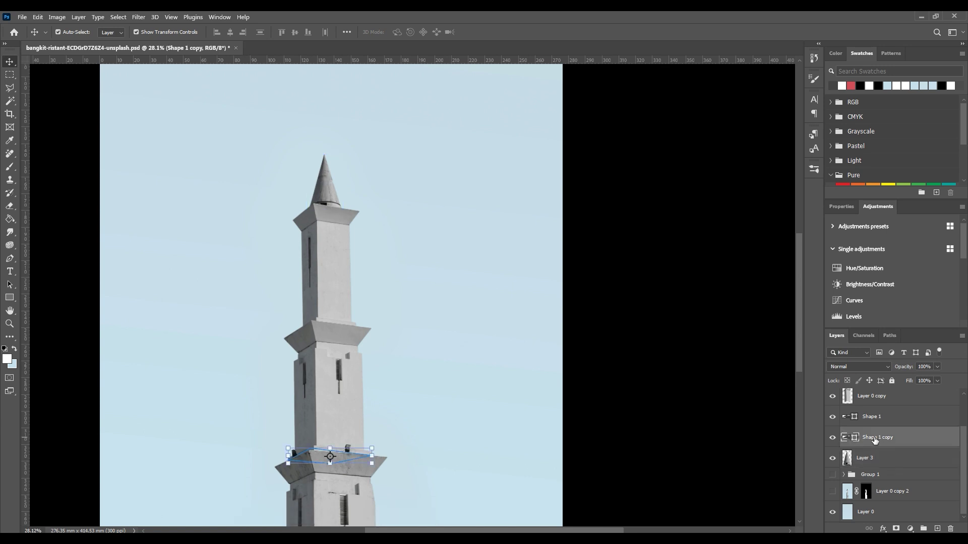
pyautogui.scroll(1, 874, 441)
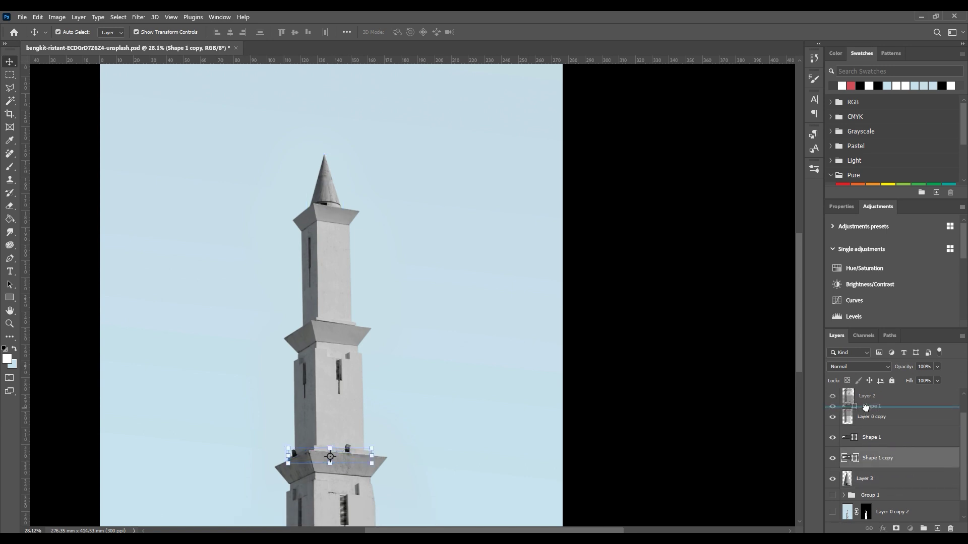
pyautogui.moveTo(866, 407); pyautogui.dragTo(862, 430)
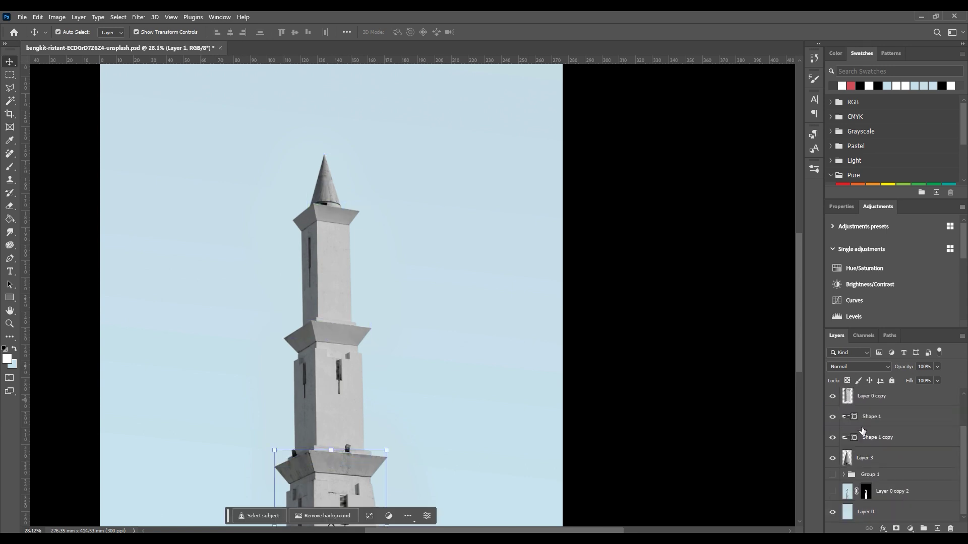
# - Place Shape 1 copy above Layer 0 copy, hide Layer 1, and shift the lower piece right
pyautogui.hotkey('ctrl', '0')
pyautogui.scroll(2, 870, 434)
pyautogui.click(877, 441)
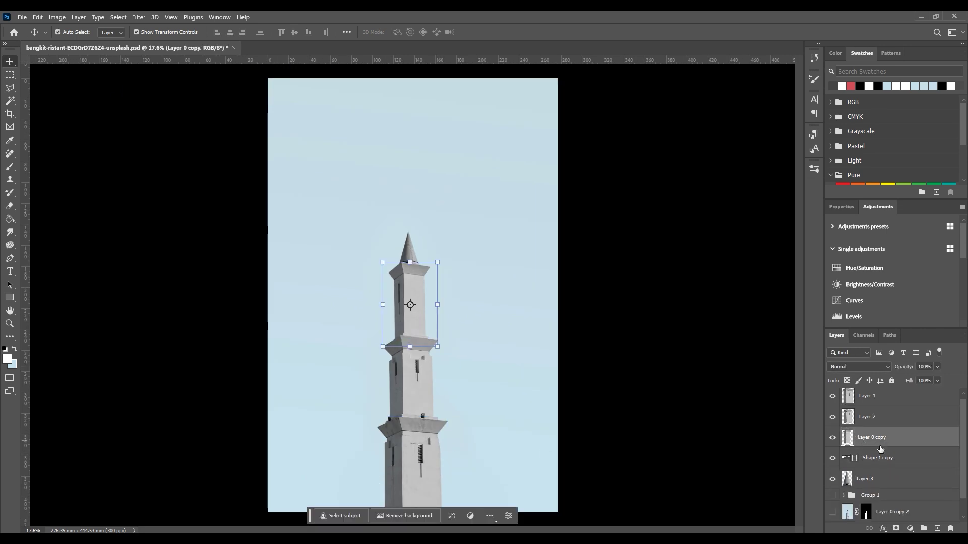
pyautogui.moveTo(879, 450); pyautogui.dragTo(877, 428)
pyautogui.scroll(5, 402, 432)
pyautogui.click(833, 395)
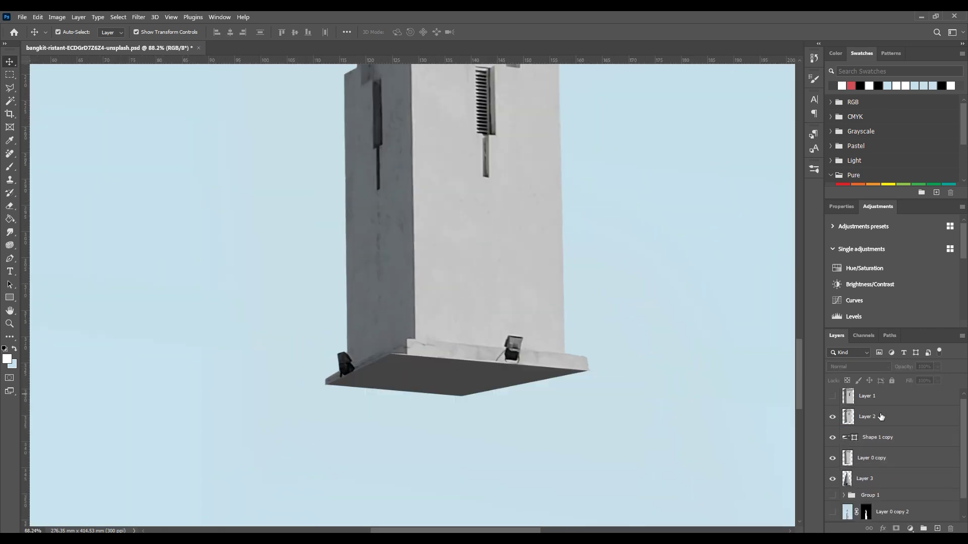
pyautogui.scroll(-4, 460, 173)
pyautogui.scroll(2, 454, 292)
pyautogui.moveTo(454, 381)
pyautogui.mouseDown()
pyautogui.moveTo(581, 382)
pyautogui.moveTo(451, 378)
pyautogui.mouseUp()
pyautogui.scroll(-2, 639, 389)
# - Save the tower piece without the sky as M.png, then put the sky on CapCut's timeline
pyautogui.click(639, 388)
pyautogui.scroll(-1, 538, 392)
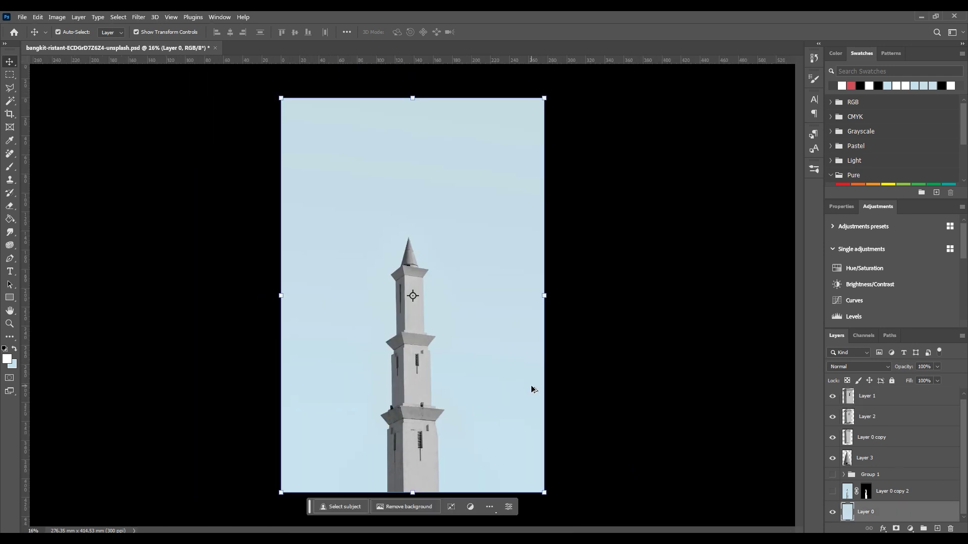
pyautogui.scroll(1, 454, 408)
pyautogui.scroll(-1, 465, 421)
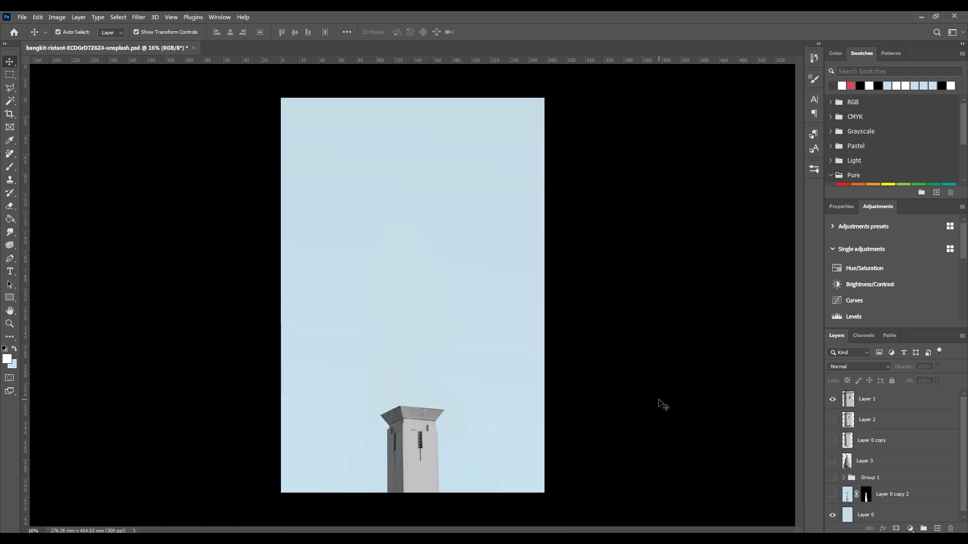
pyautogui.click(832, 515)
pyautogui.hotkey('ctrl', 'shift', 's')
pyautogui.write('M')
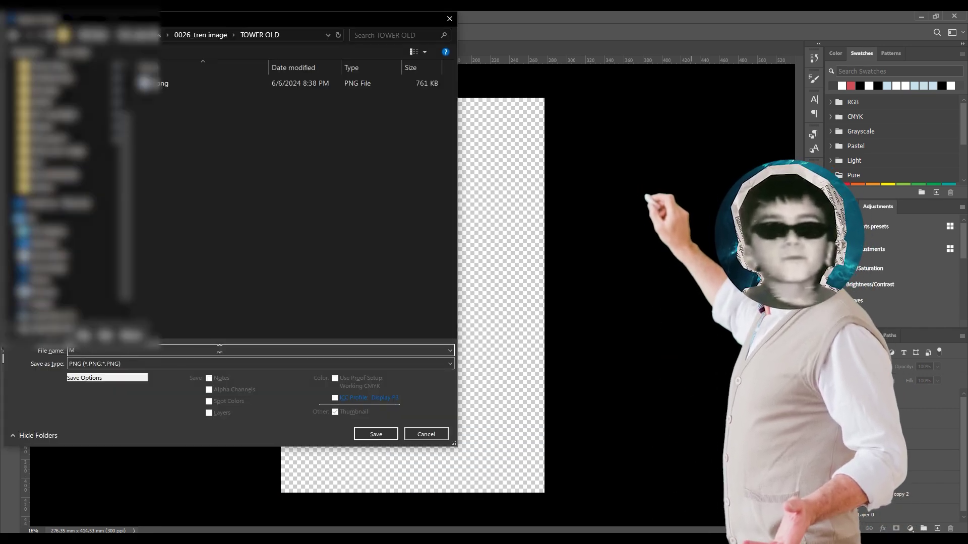
pyautogui.press('Return')
pyautogui.press('Return')
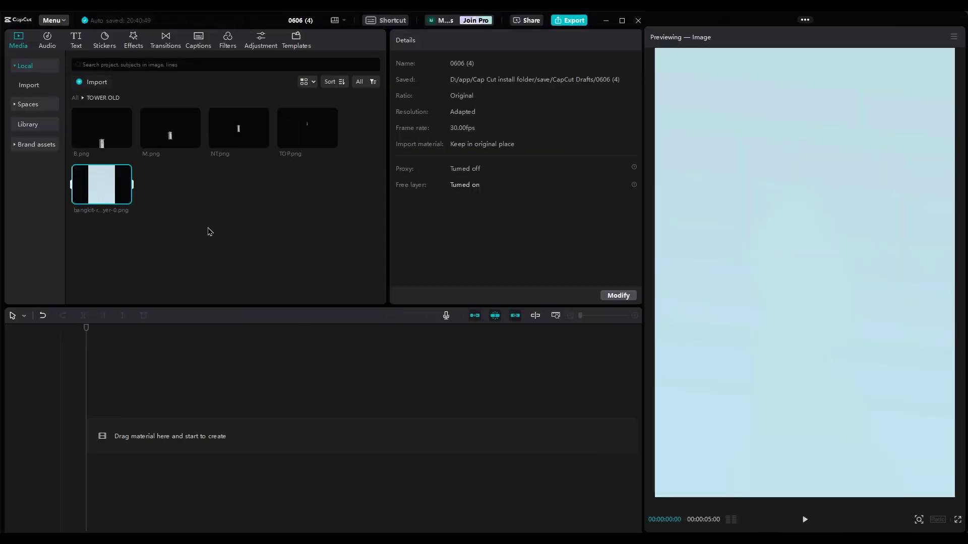
pyautogui.moveTo(104, 195); pyautogui.dragTo(85, 438)
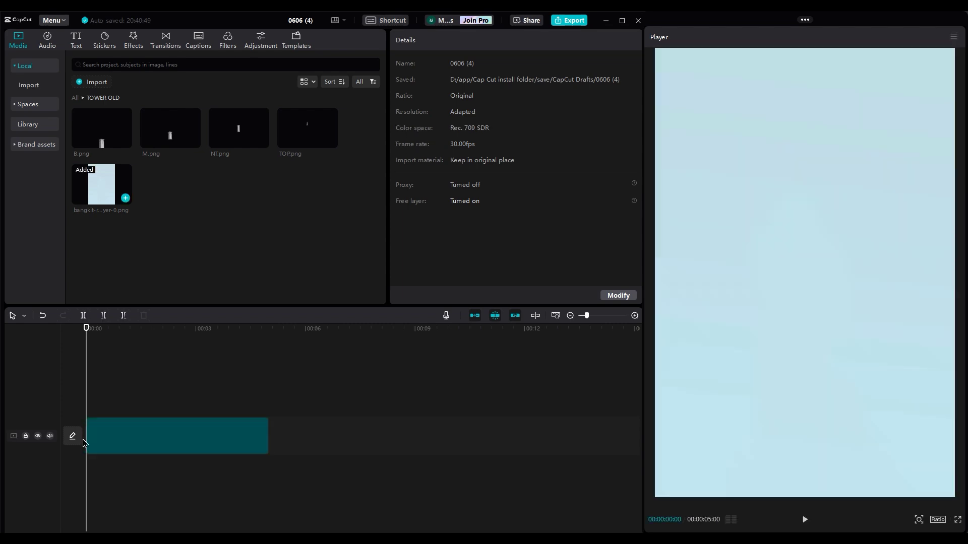
# - Set the canvas to 9:16 and add TOP, NT, M and B.png on new tracks
pyautogui.click(938, 521)
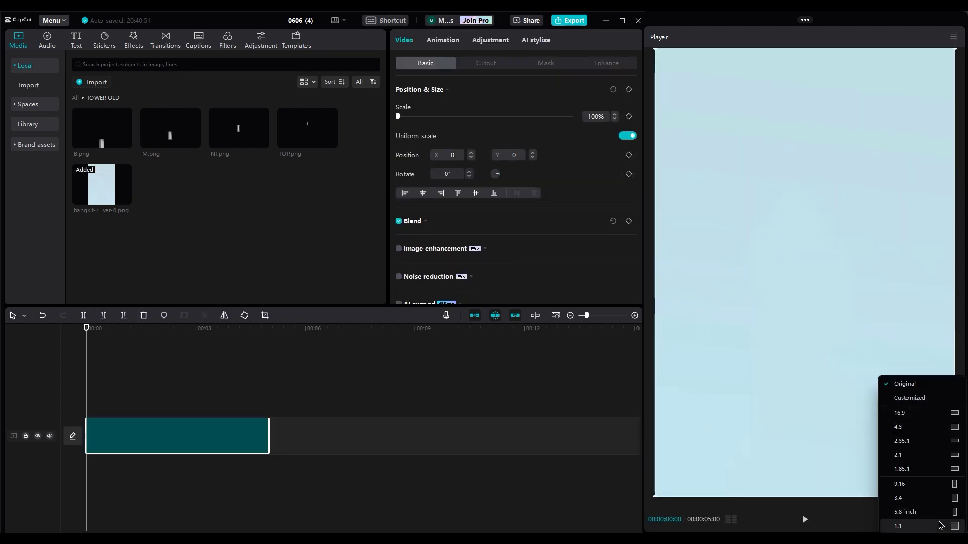
pyautogui.click(930, 484)
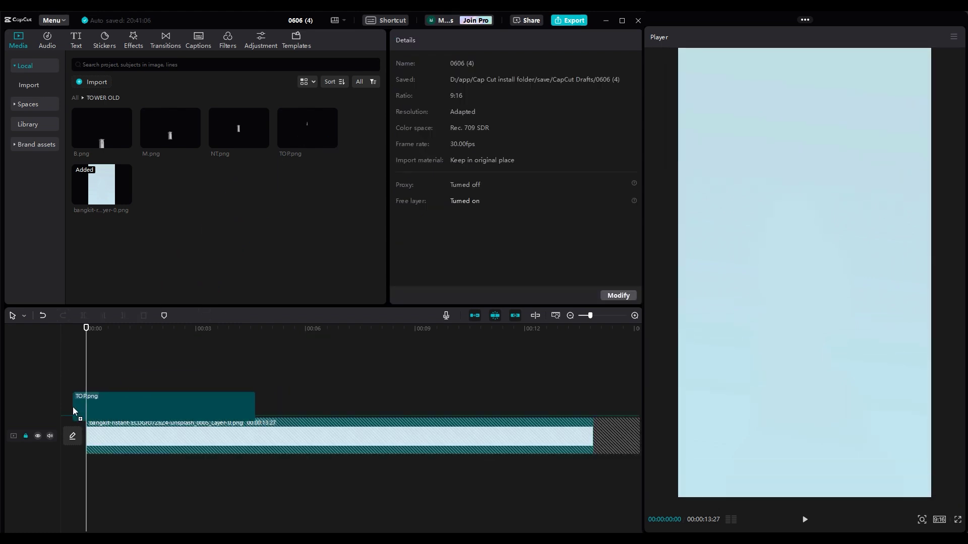
pyautogui.moveTo(182, 295); pyautogui.dragTo(75, 406)
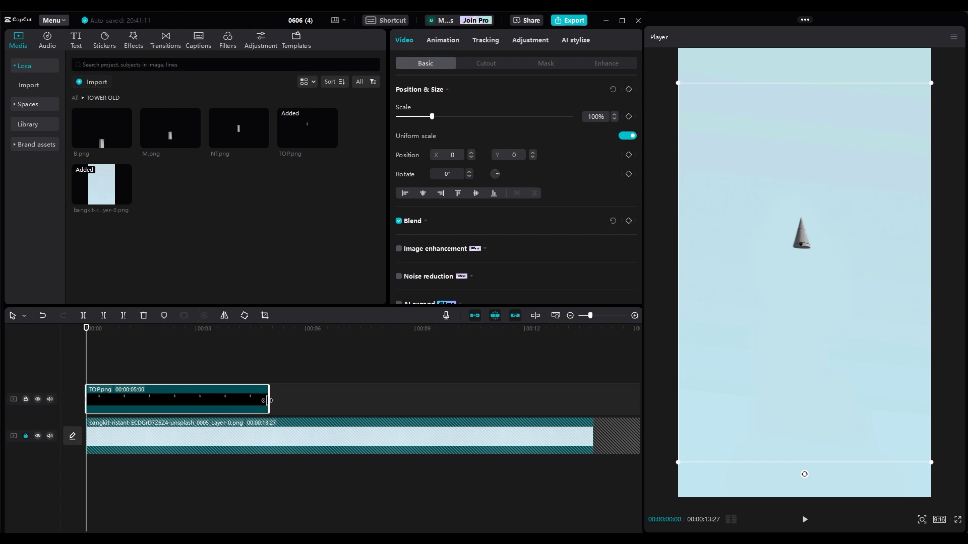
pyautogui.moveTo(237, 127); pyautogui.dragTo(78, 364)
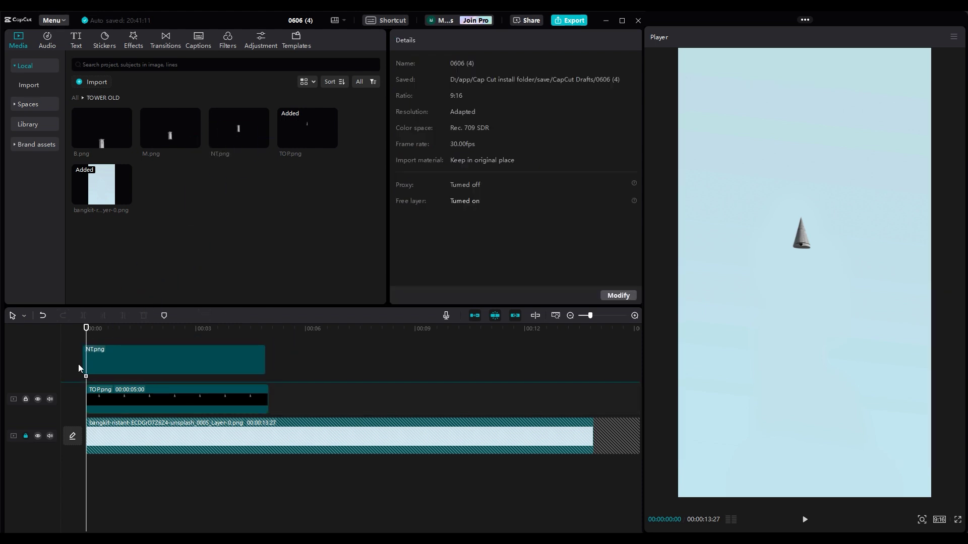
pyautogui.moveTo(170, 130); pyautogui.dragTo(97, 327)
pyautogui.moveTo(101, 130); pyautogui.dragTo(91, 368)
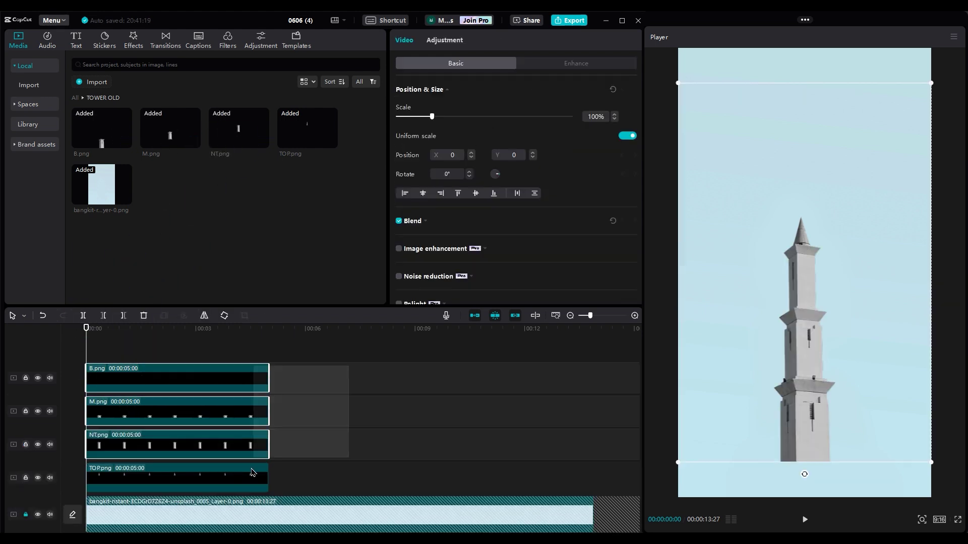
# - Stretch the four tower clips to the sky's length and scale them to 118%
pyautogui.moveTo(275, 478); pyautogui.dragTo(587, 479)
pyautogui.click(116, 379)
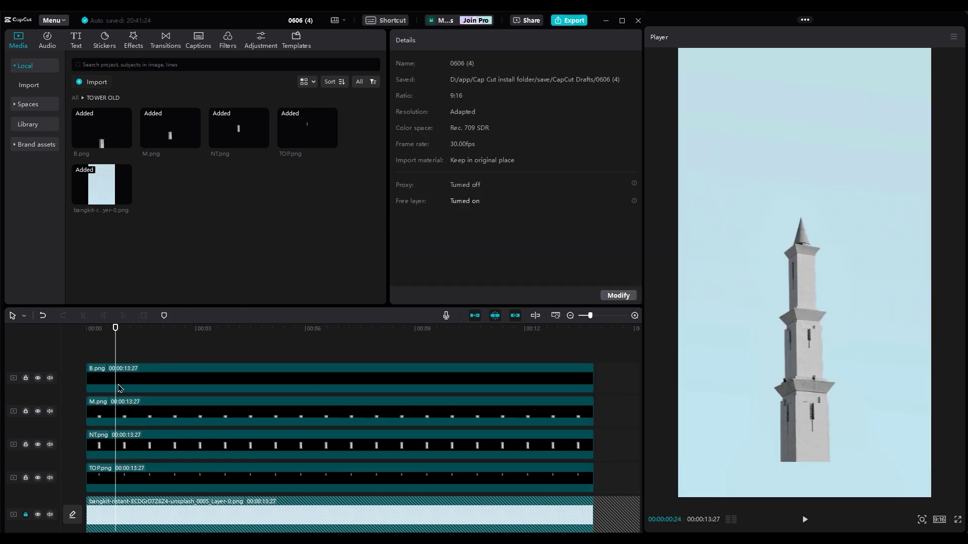
pyautogui.moveTo(609, 359); pyautogui.dragTo(583, 492)
pyautogui.moveTo(675, 82); pyautogui.dragTo(675, 118)
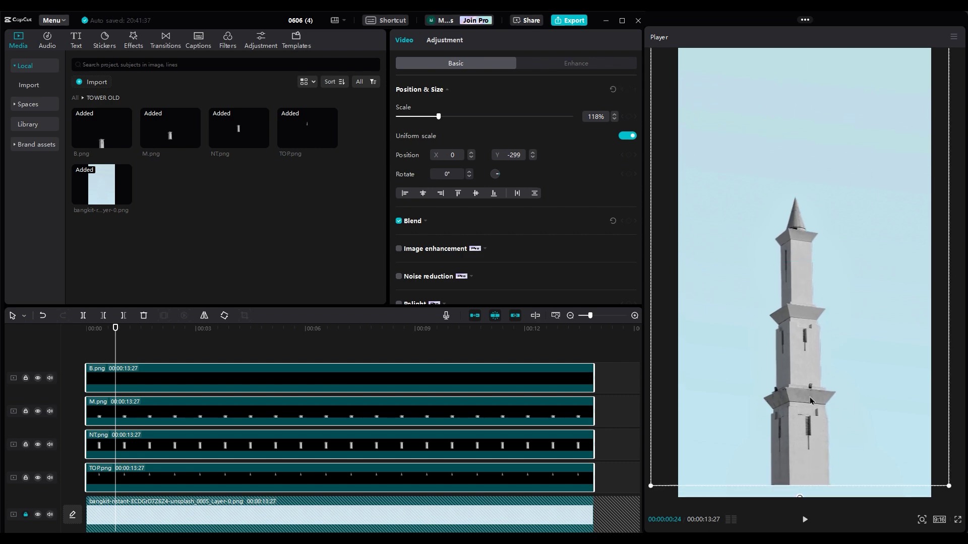
pyautogui.moveTo(674, 117); pyautogui.dragTo(659, 87)
pyautogui.click(92, 349)
pyautogui.click(144, 374)
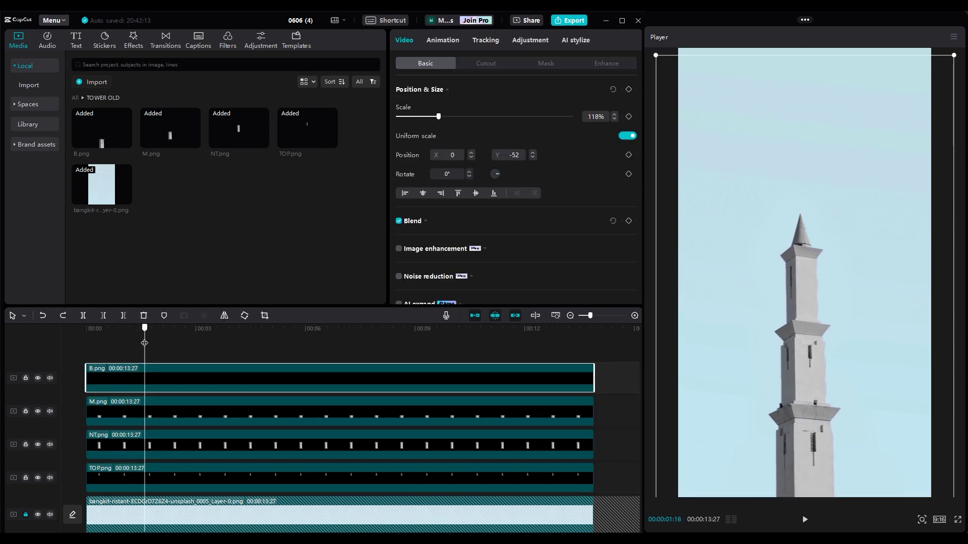
# - Keyframe B.png below the frame near one second and hide the M, NT and TOP tracks
pyautogui.click(124, 335)
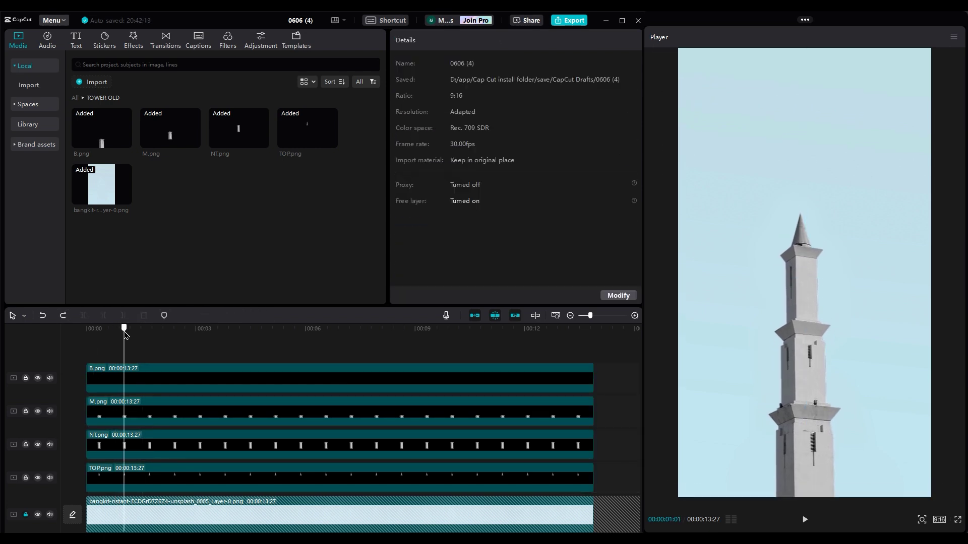
pyautogui.click(147, 380)
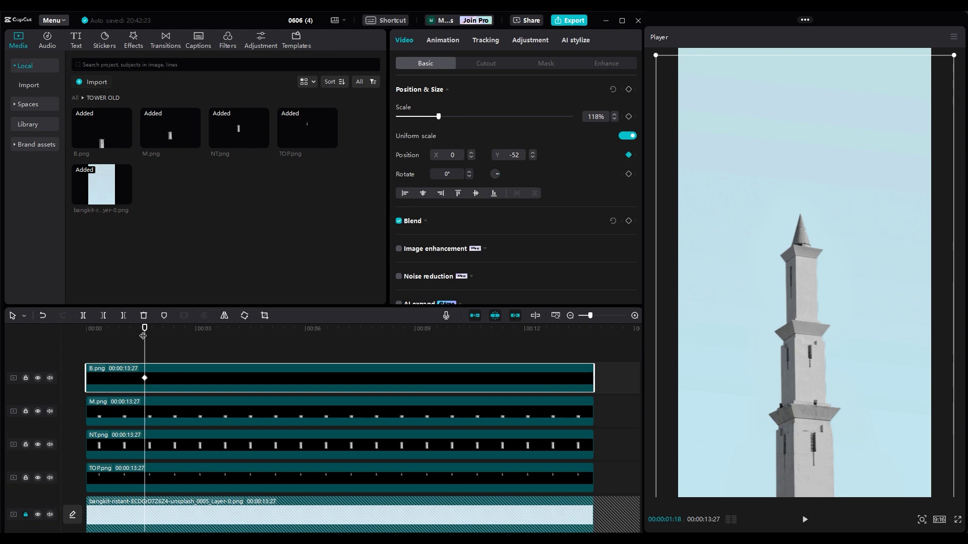
pyautogui.moveTo(790, 431); pyautogui.dragTo(796, 523)
pyautogui.click(37, 411)
pyautogui.click(38, 445)
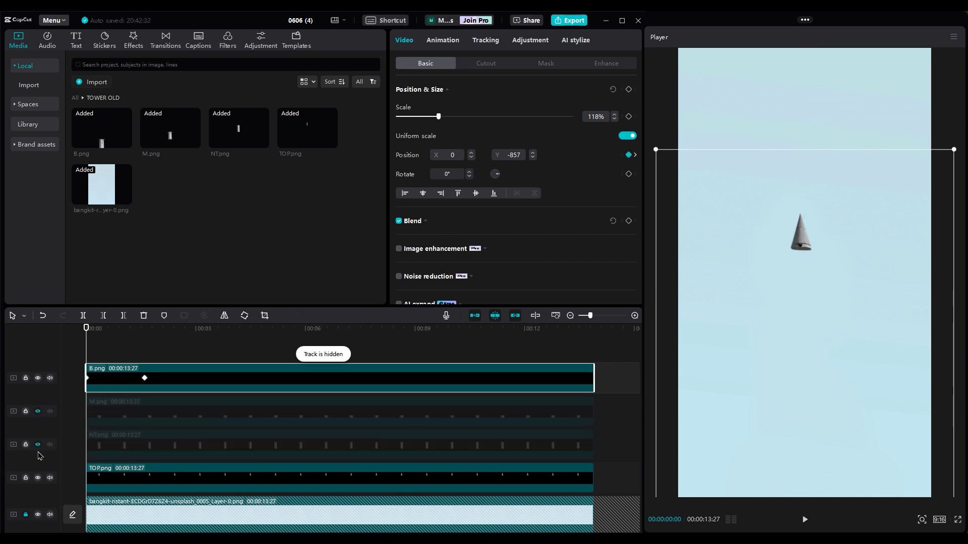
pyautogui.click(37, 478)
# - Play the base piece's rising animation from the start several times
pyautogui.click(117, 334)
pyautogui.click(88, 333)
pyautogui.press('space')
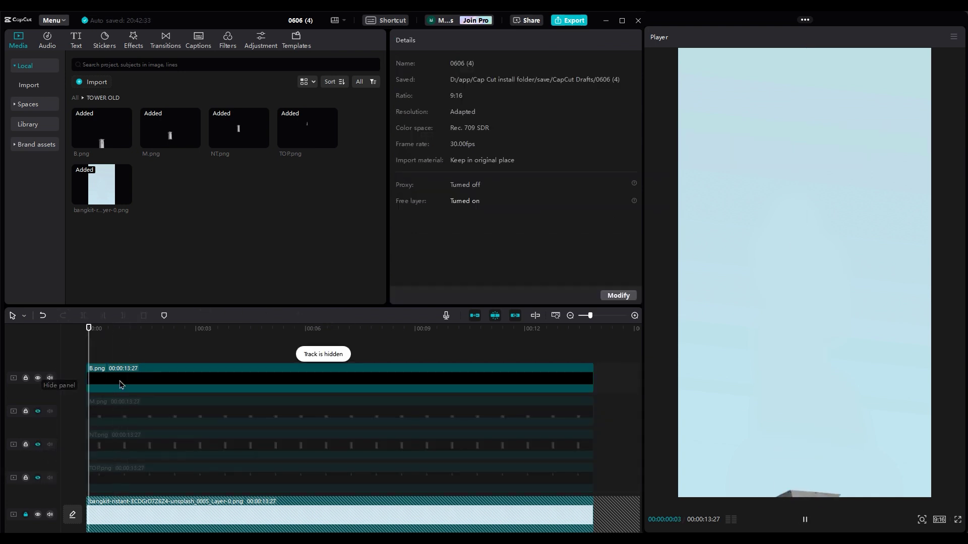
pyautogui.click(149, 389)
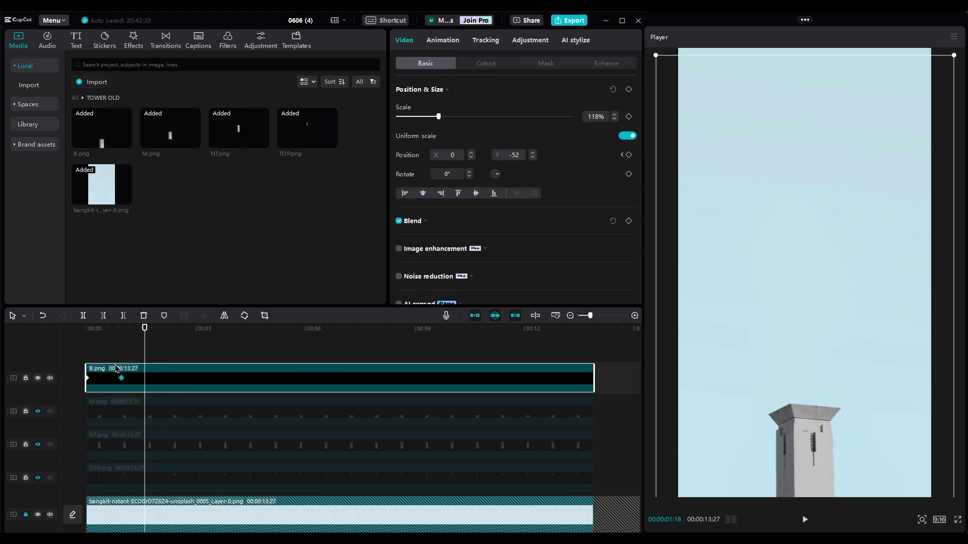
pyautogui.moveTo(115, 332); pyautogui.dragTo(88, 333)
pyautogui.press('space')
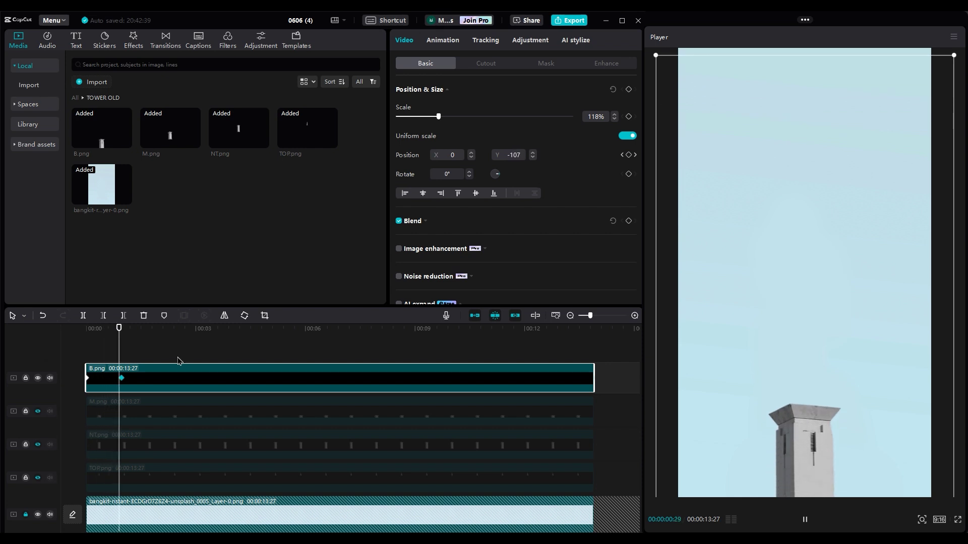
pyautogui.moveTo(105, 350); pyautogui.dragTo(88, 350)
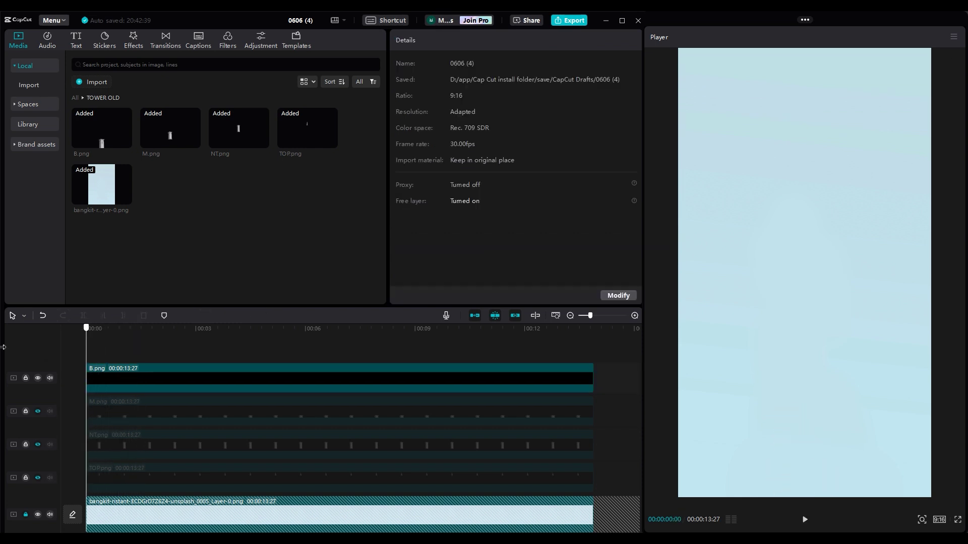
pyautogui.press('space')
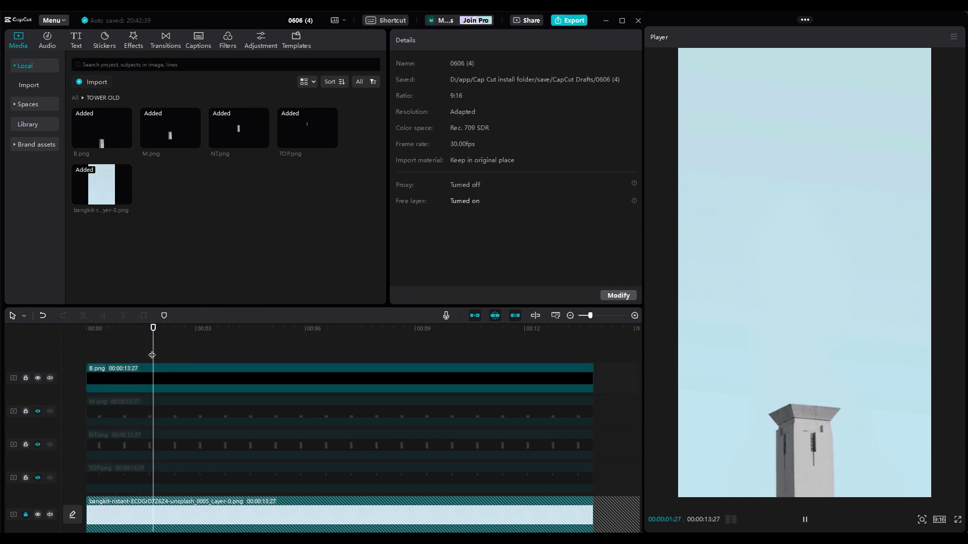
pyautogui.click(151, 371)
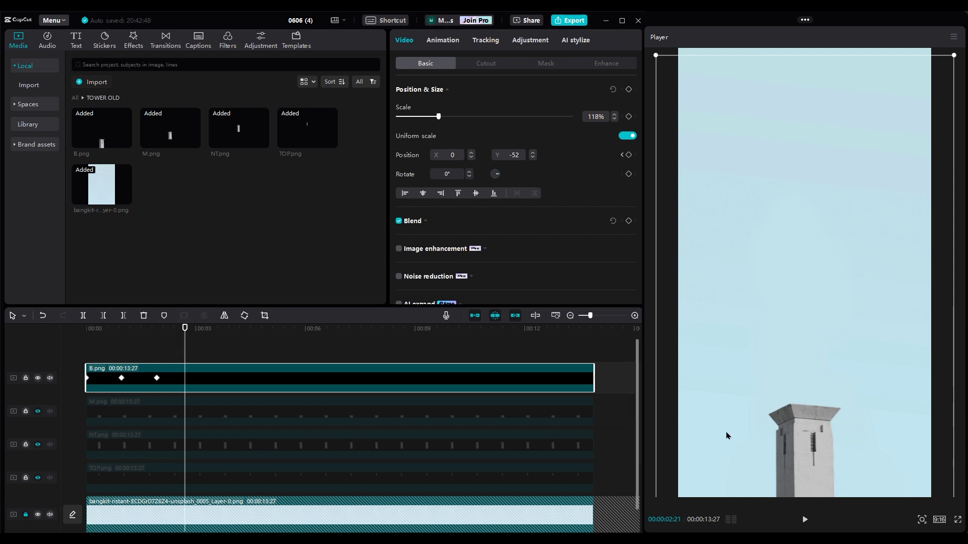
# - Keyframe B.png moving down, up, down, up, then dropping off-frame around 6 seconds
pyautogui.moveTo(803, 429); pyautogui.dragTo(802, 443)
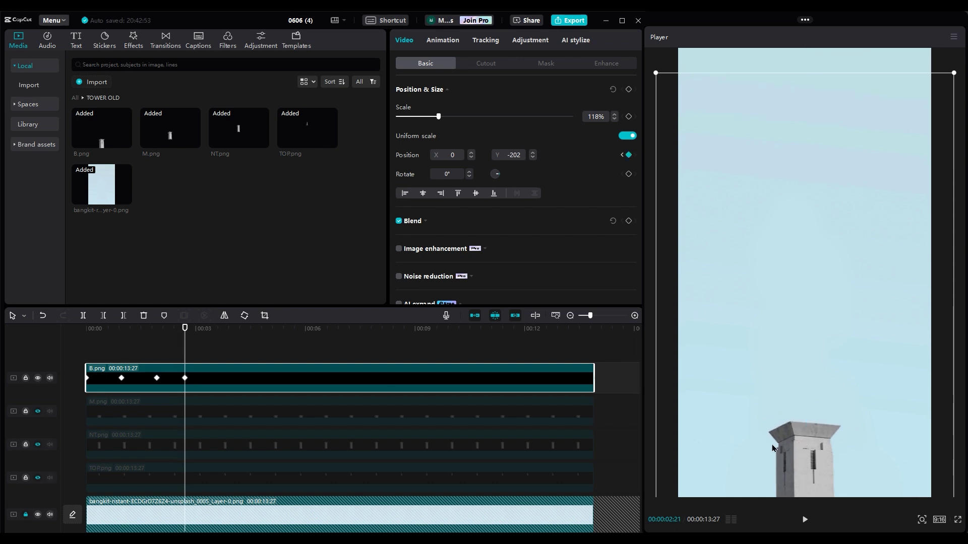
pyautogui.moveTo(806, 451); pyautogui.dragTo(803, 432)
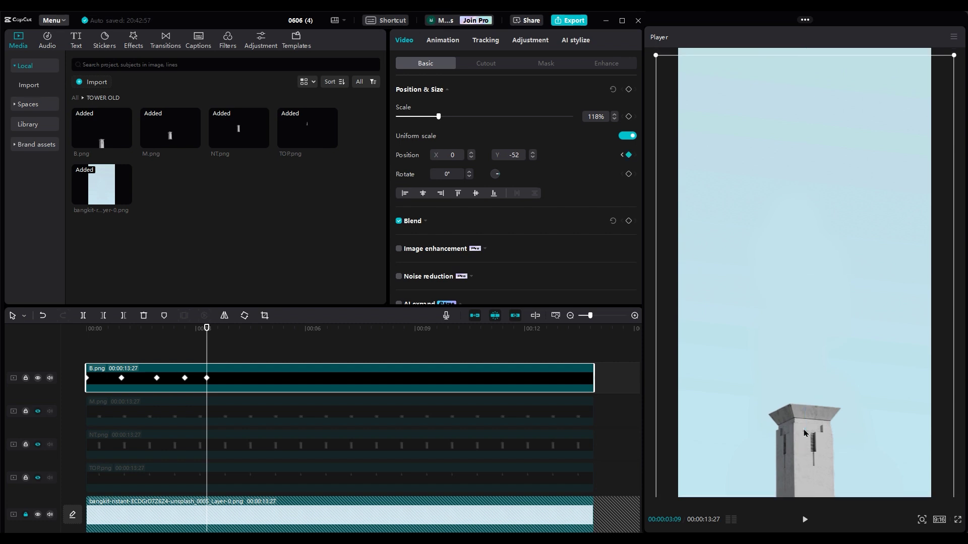
pyautogui.moveTo(807, 436); pyautogui.dragTo(807, 468)
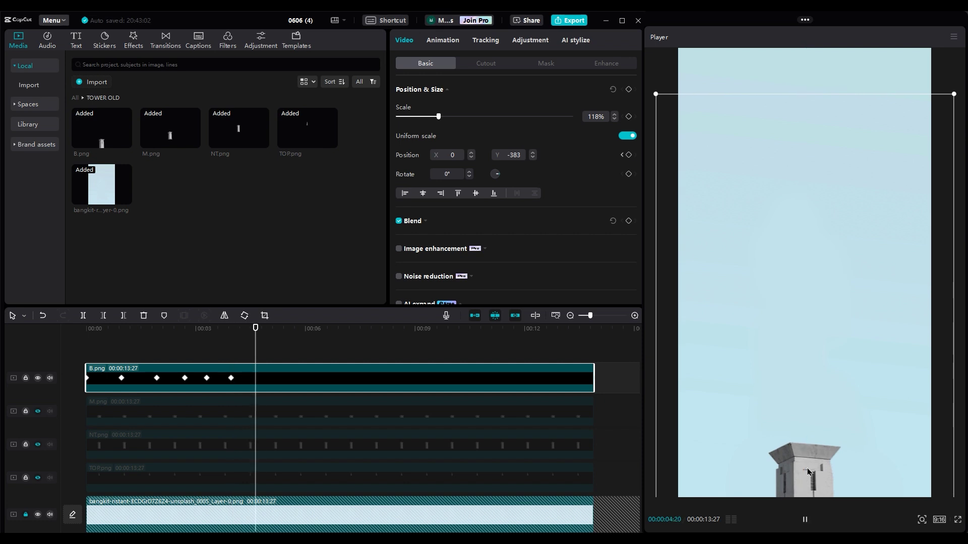
pyautogui.moveTo(808, 450); pyautogui.dragTo(809, 433)
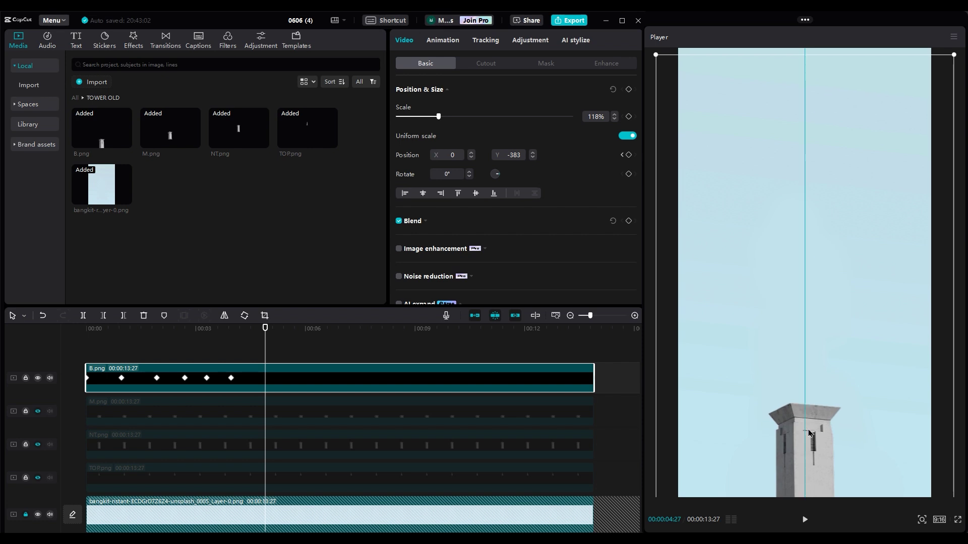
pyautogui.click(275, 329)
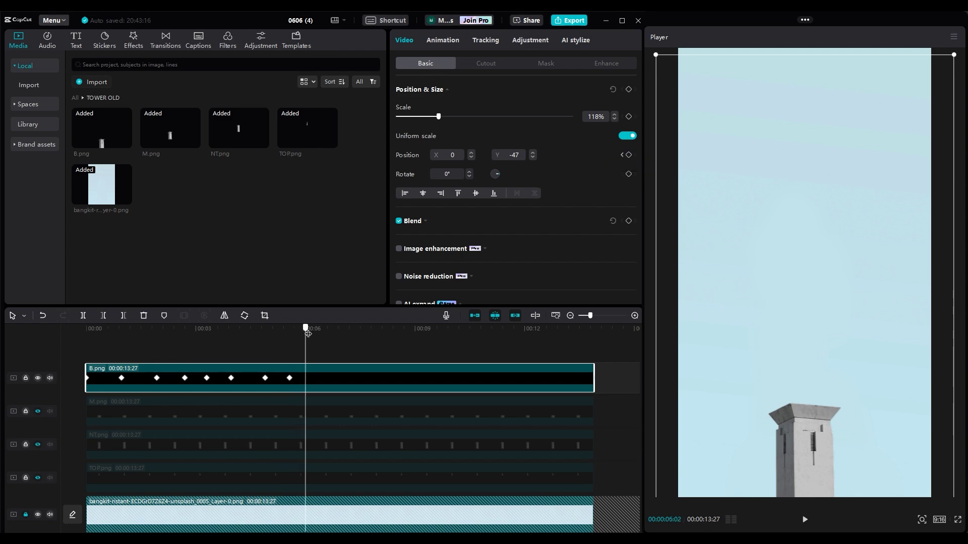
pyautogui.moveTo(798, 421); pyautogui.dragTo(798, 482)
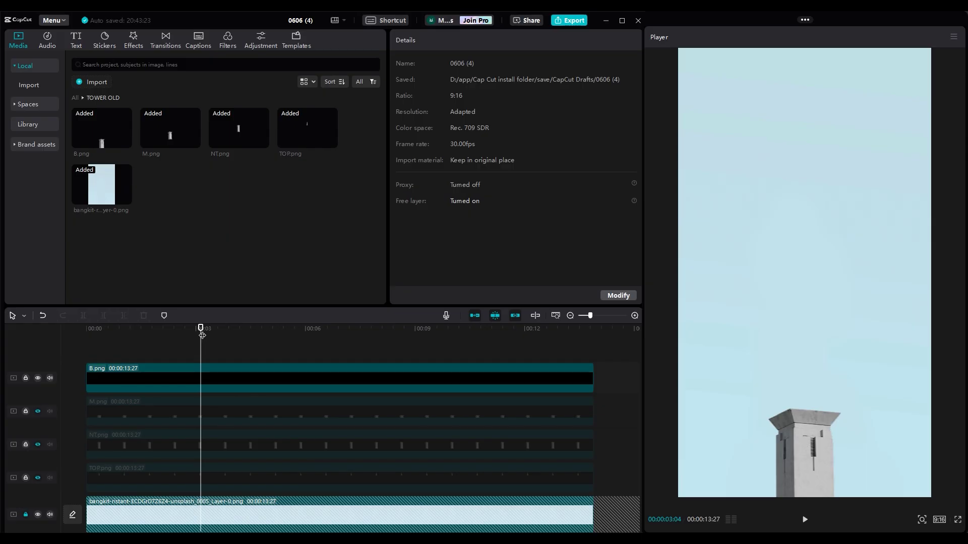
pyautogui.moveTo(199, 328); pyautogui.dragTo(3, 366)
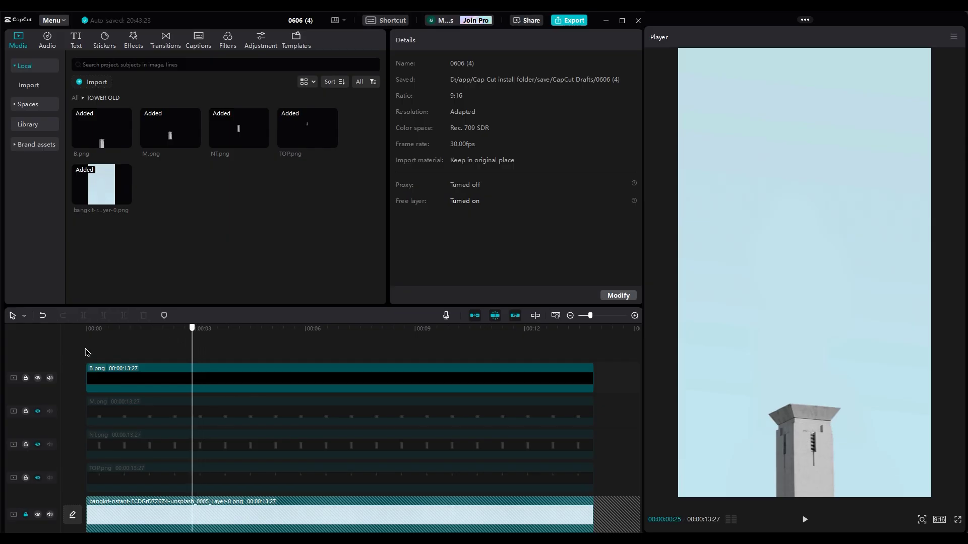
# - Preview the base piece's rise, bob and sink, then select the B.png clip to show its properties
pyautogui.press('space')
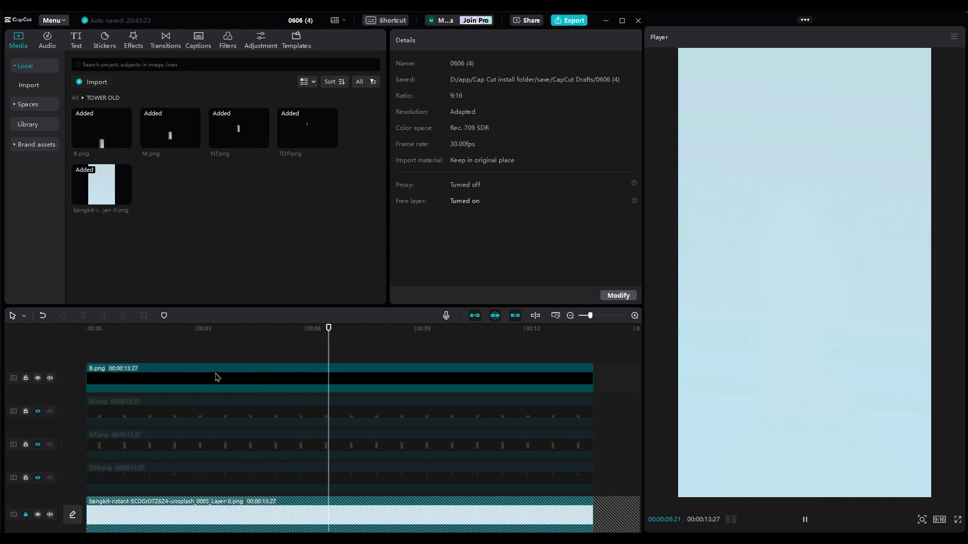
pyautogui.click(240, 380)
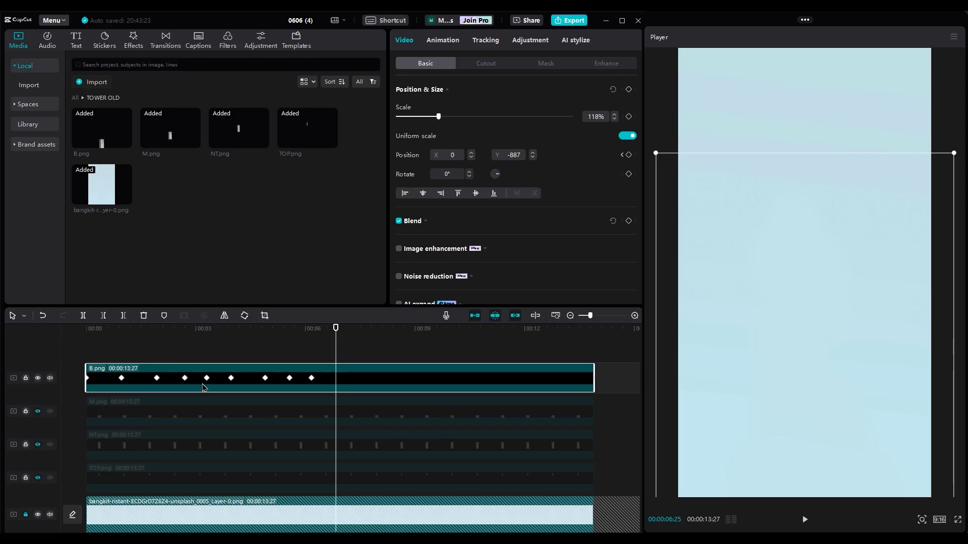
pyautogui.rightClick(203, 387)
pyautogui.click(247, 513)
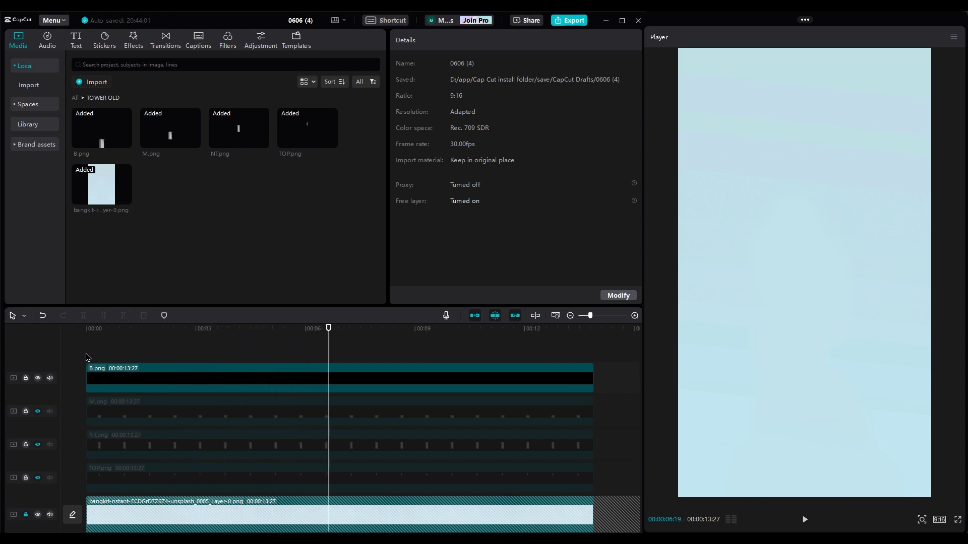
pyautogui.click(167, 374)
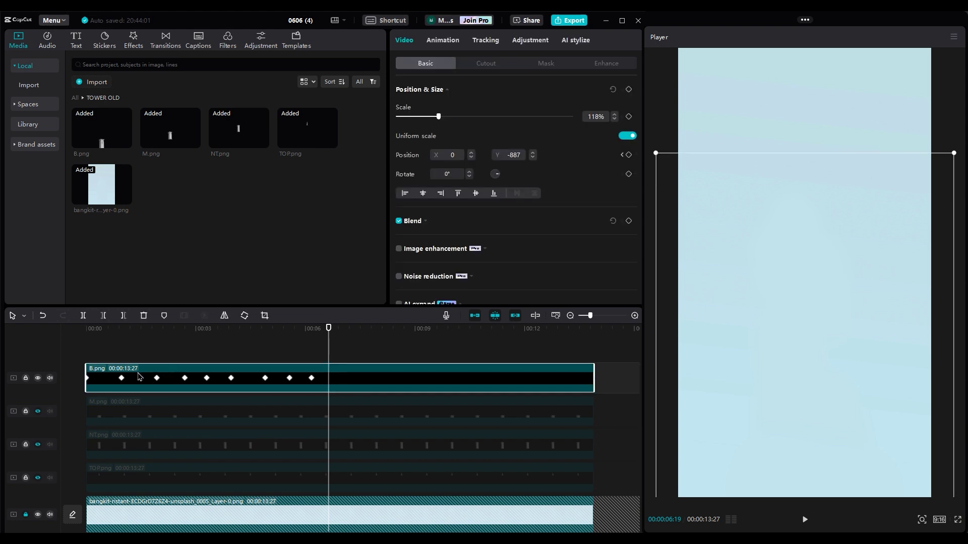
# - Copy B.png's attributes and unhide the M, NT and TOP tracks
pyautogui.rightClick(141, 374)
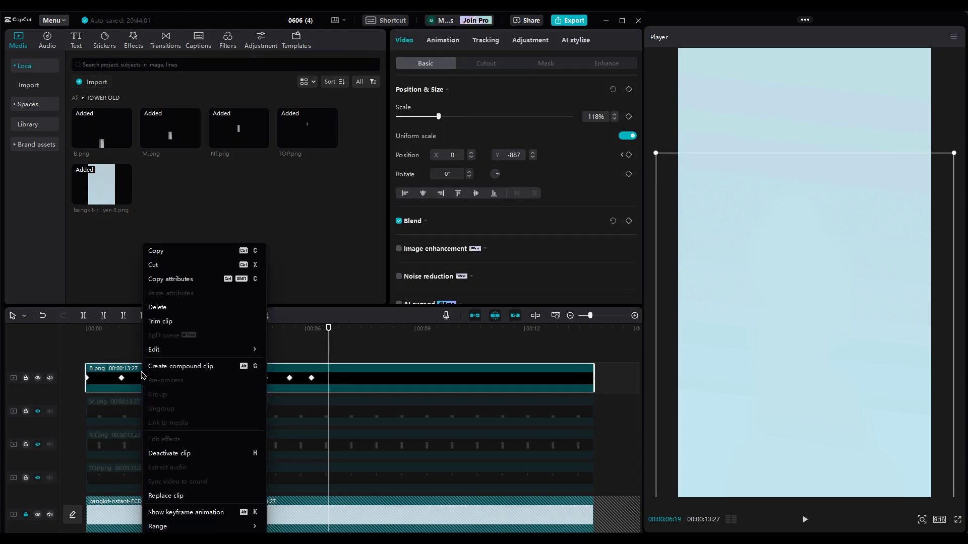
pyautogui.click(172, 281)
pyautogui.click(38, 411)
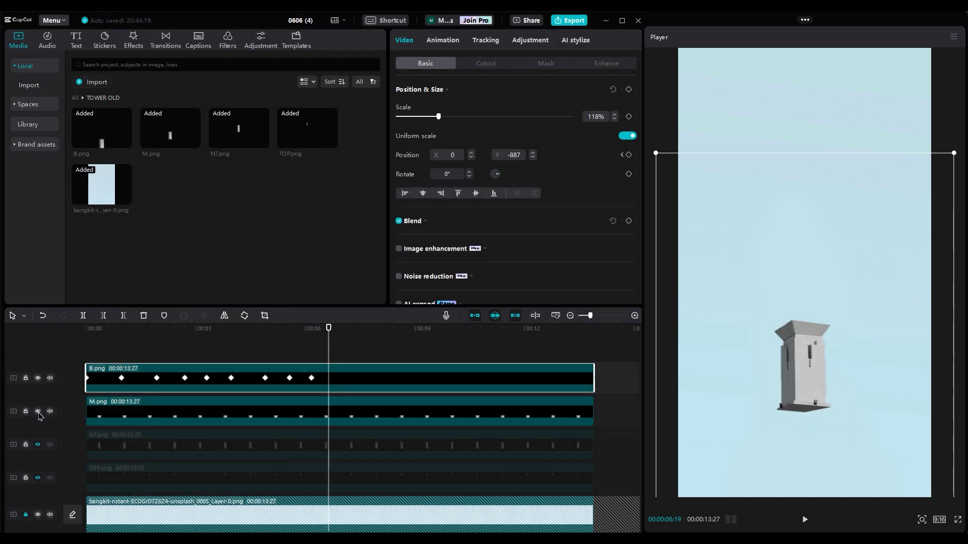
pyautogui.click(39, 444)
pyautogui.click(39, 478)
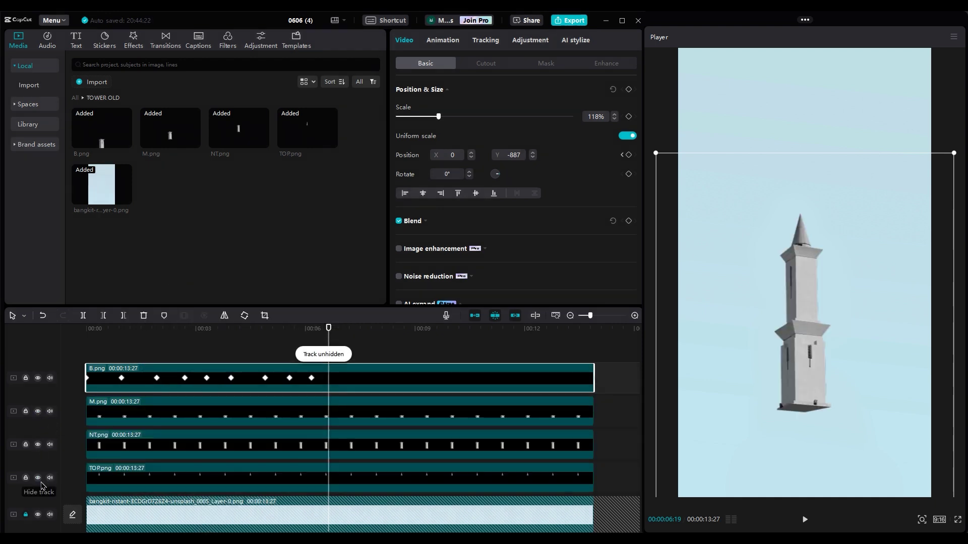
# - Paste the attributes onto the M, NT and TOP clips, keeping keyframe timing
pyautogui.moveTo(607, 389); pyautogui.dragTo(195, 460)
pyautogui.rightClick(114, 455)
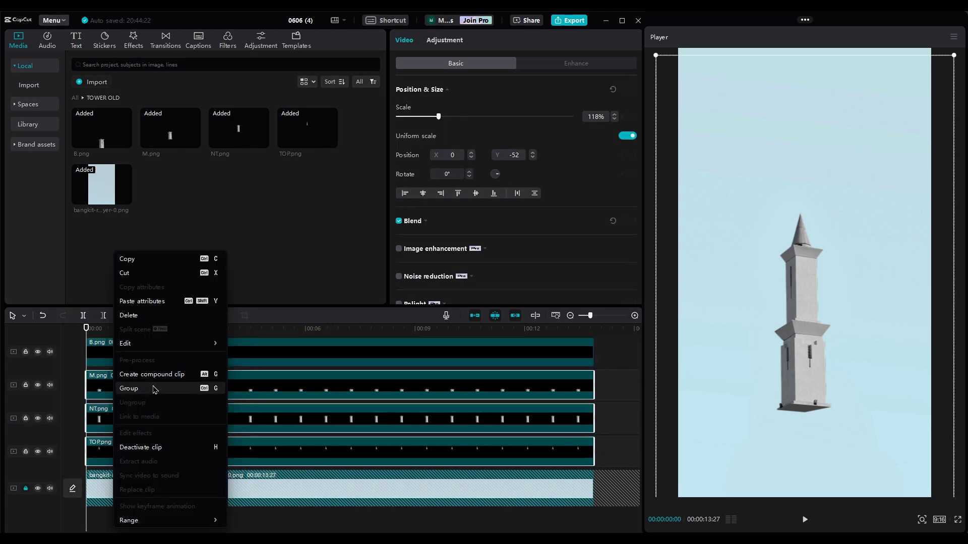
pyautogui.click(152, 302)
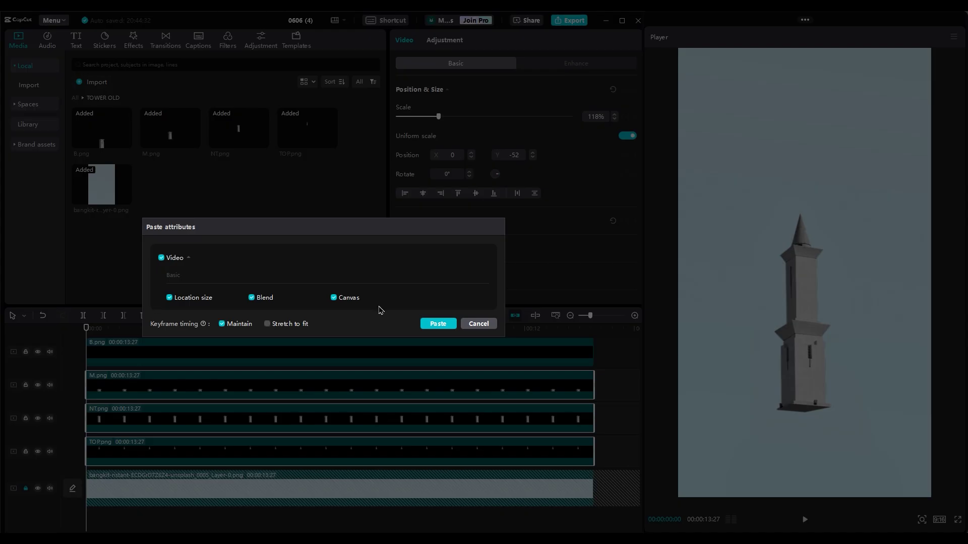
pyautogui.click(439, 325)
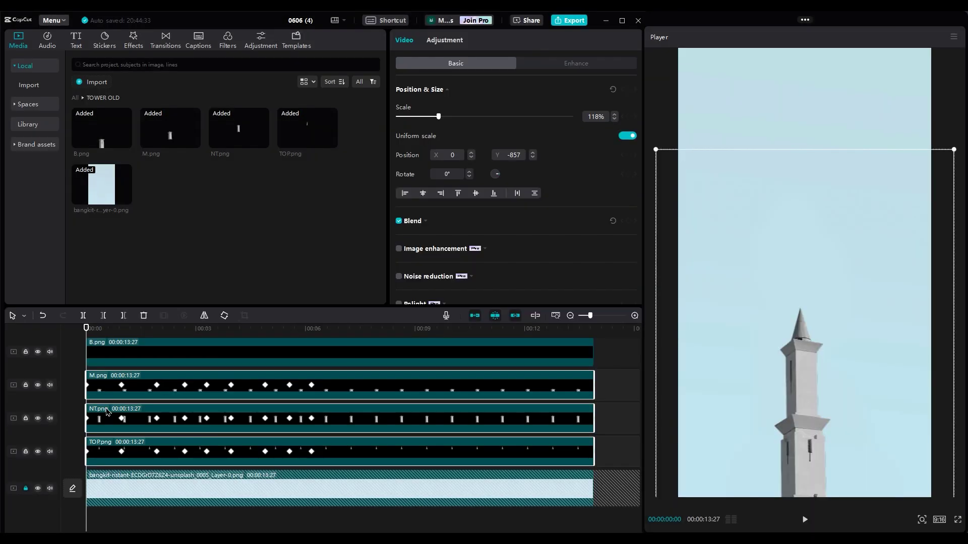
pyautogui.click(107, 519)
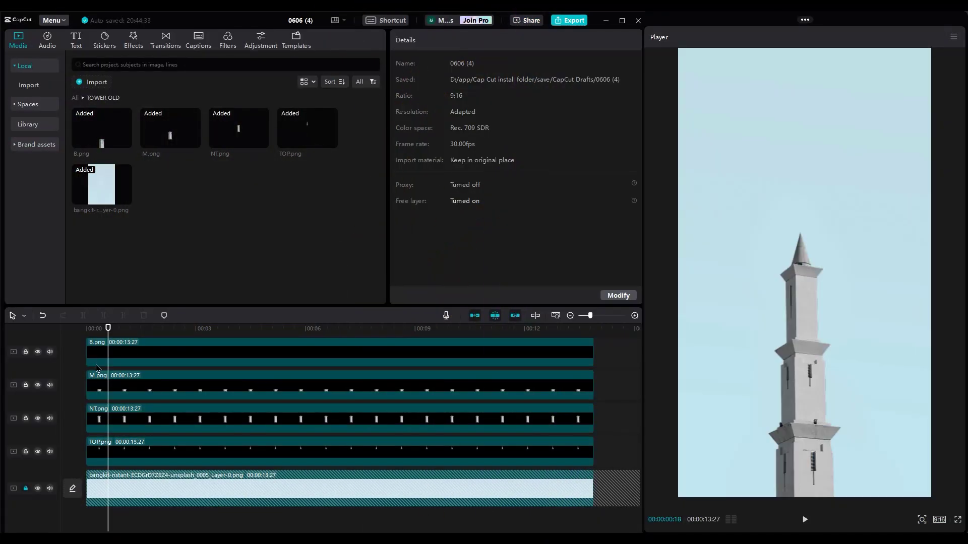
# - At the start, move the TOP, NT and M pieces down below the frame in the Player
pyautogui.click(97, 382)
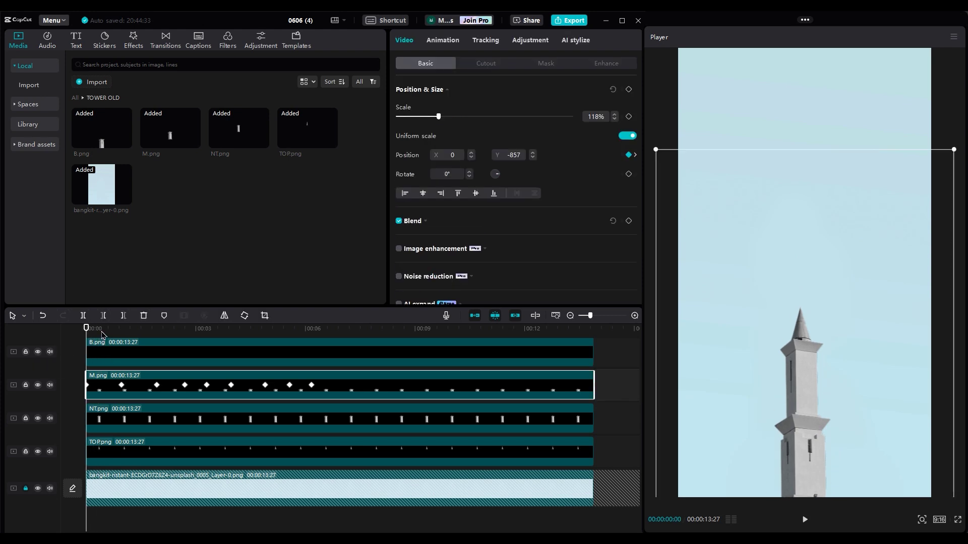
pyautogui.click(102, 447)
pyautogui.moveTo(793, 325); pyautogui.dragTo(795, 334)
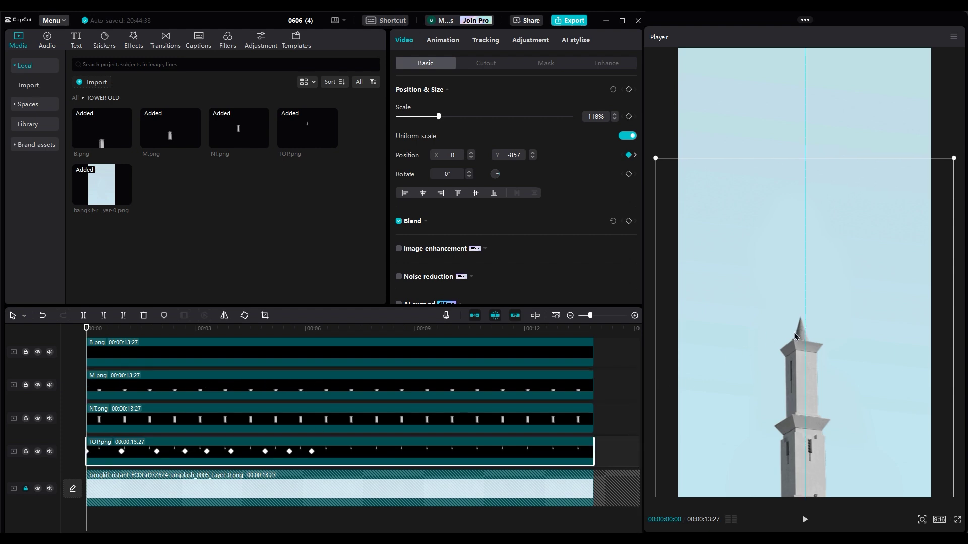
pyautogui.moveTo(791, 374); pyautogui.dragTo(796, 519)
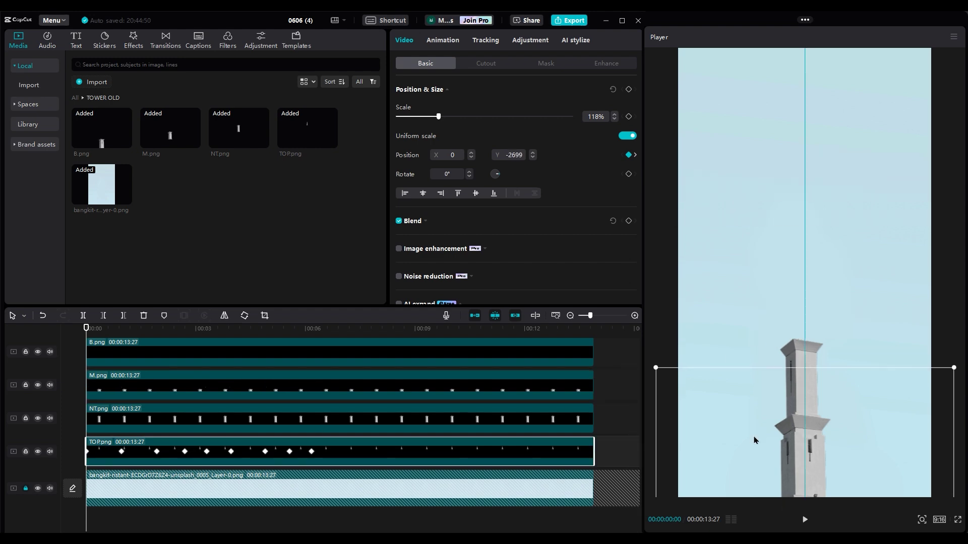
pyautogui.click(161, 422)
pyautogui.moveTo(823, 315); pyautogui.dragTo(845, 469)
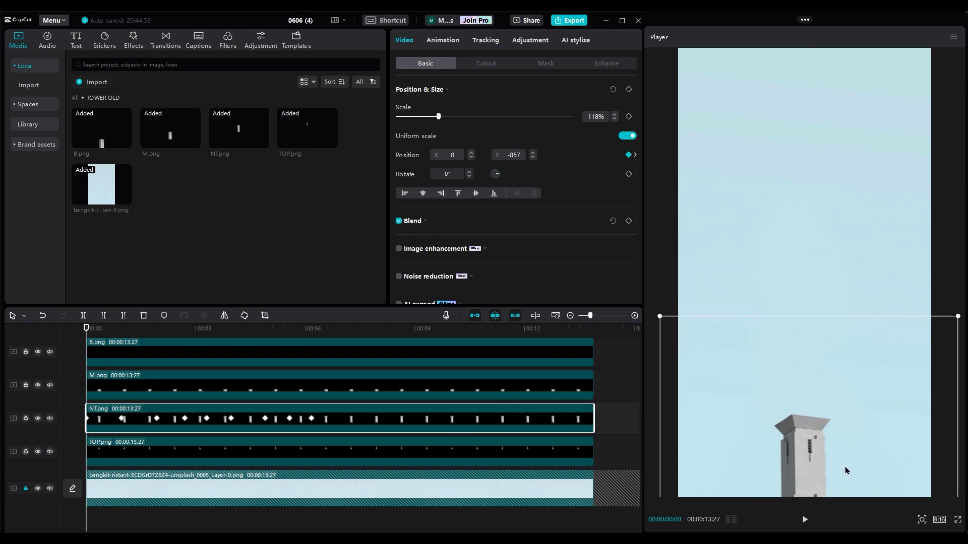
pyautogui.click(152, 387)
pyautogui.moveTo(840, 318); pyautogui.dragTo(853, 448)
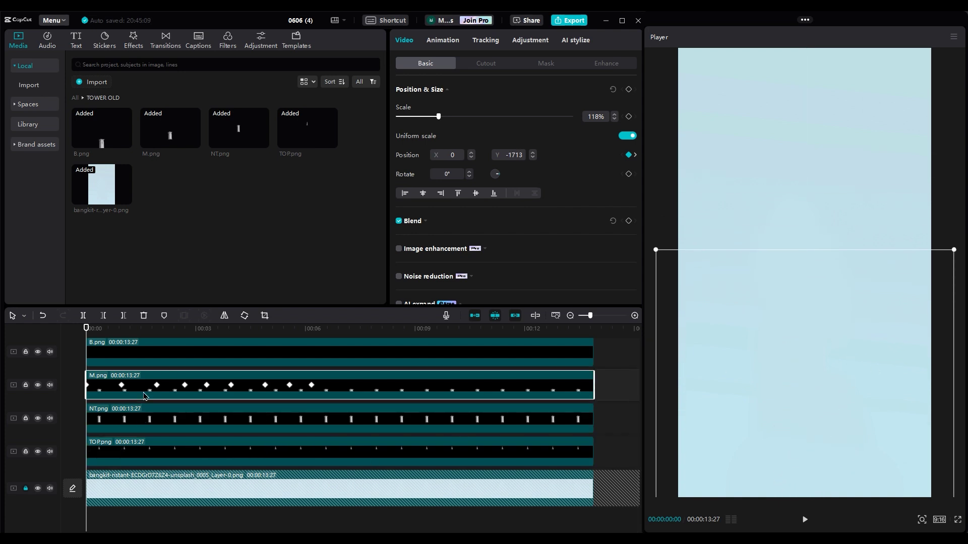
# - Replay the animation from the beginning to watch the pieces rise
pyautogui.click(141, 368)
pyautogui.press('space')
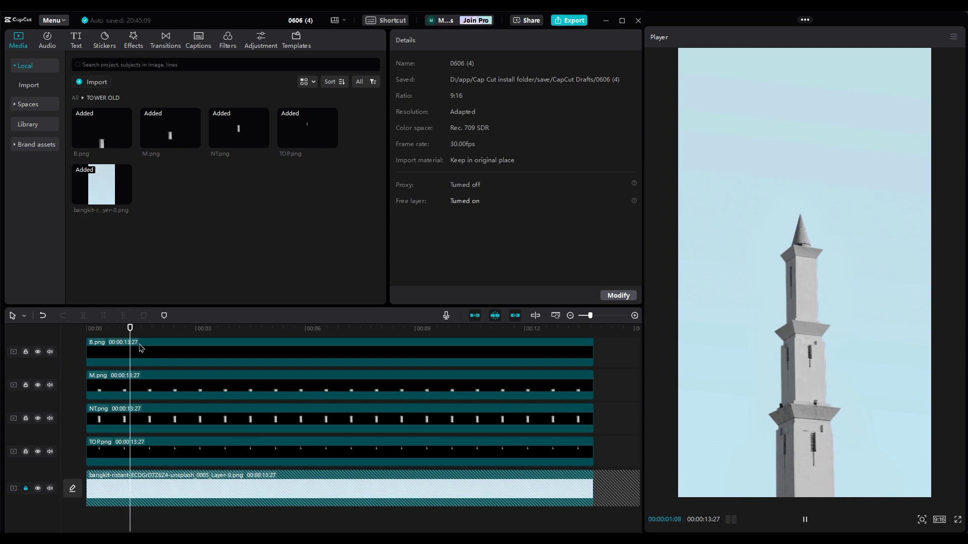
pyautogui.moveTo(134, 335); pyautogui.dragTo(88, 333)
pyautogui.press('space')
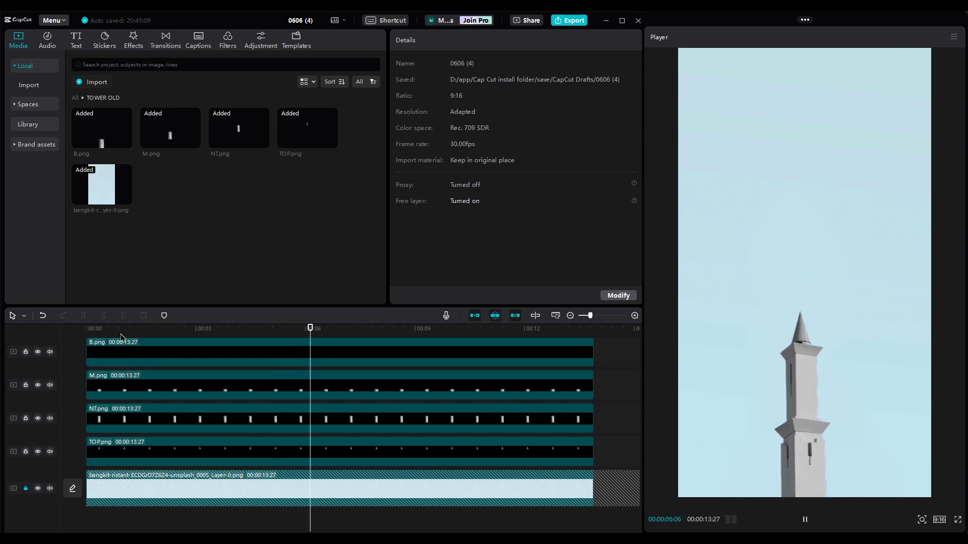
# - Undo an accidental change on B.png and move the NT piece lower in the frame
pyautogui.click(301, 352)
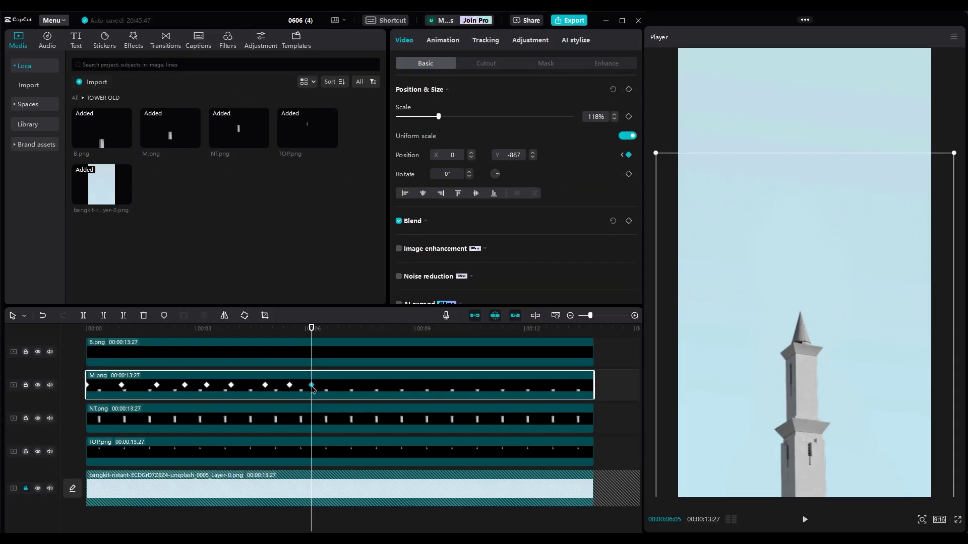
pyautogui.scroll(1, 293, 394)
pyautogui.click(322, 392)
pyautogui.hotkey('ctrl', 'z')
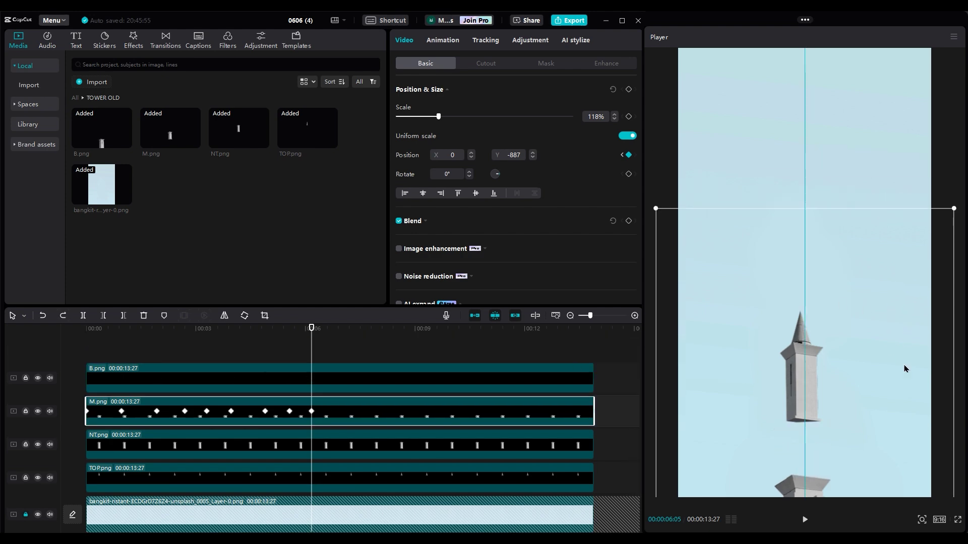
pyautogui.click(365, 446)
pyautogui.moveTo(869, 359); pyautogui.dragTo(883, 454)
pyautogui.click(574, 468)
pyautogui.scroll(-1, 574, 468)
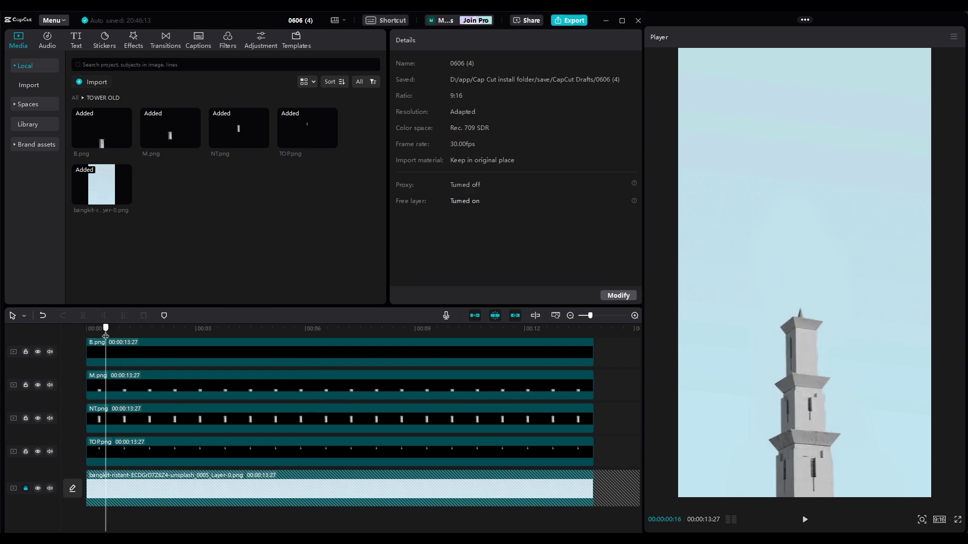
pyautogui.moveTo(124, 329); pyautogui.dragTo(87, 328)
pyautogui.press('space')
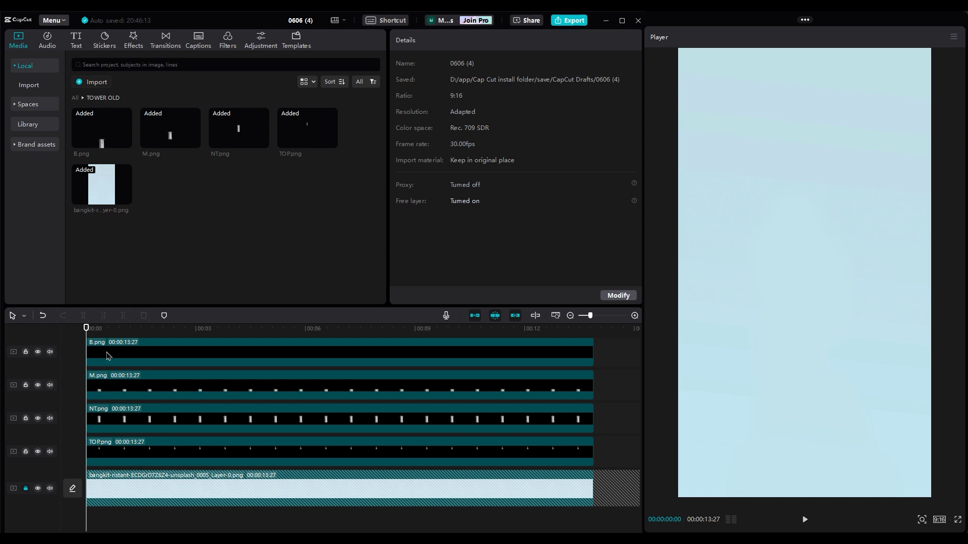
pyautogui.click(107, 356)
# - Delay the M, NT and TOP clips progressively later, then preview the staggered rise
pyautogui.click(98, 329)
pyautogui.moveTo(114, 388); pyautogui.dragTo(126, 387)
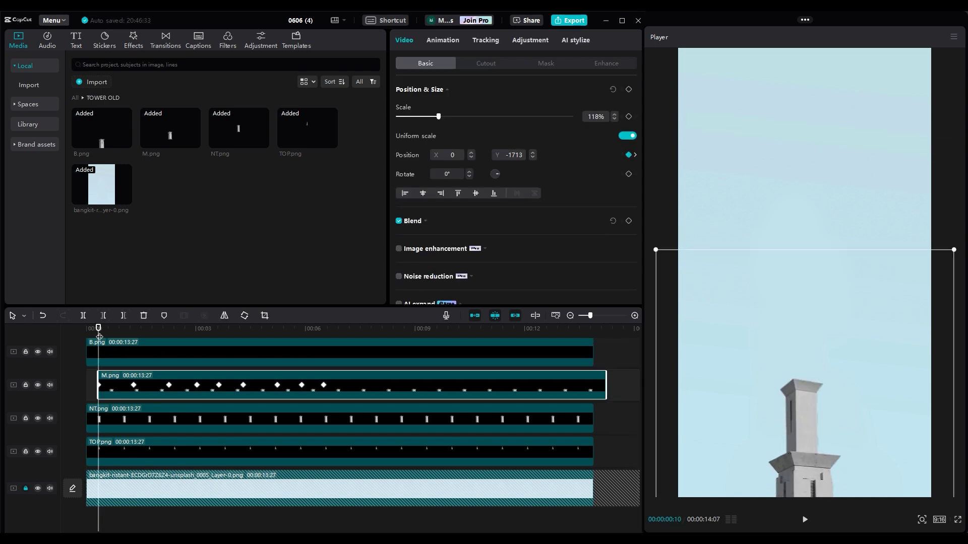
pyautogui.moveTo(91, 419); pyautogui.dragTo(116, 419)
pyautogui.moveTo(91, 451); pyautogui.dragTo(126, 451)
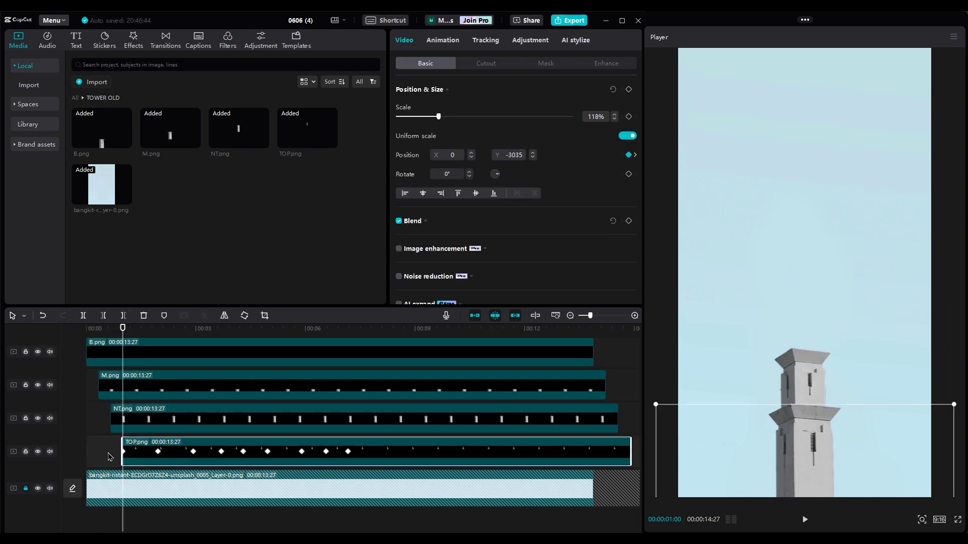
pyautogui.click(108, 457)
pyautogui.press('space')
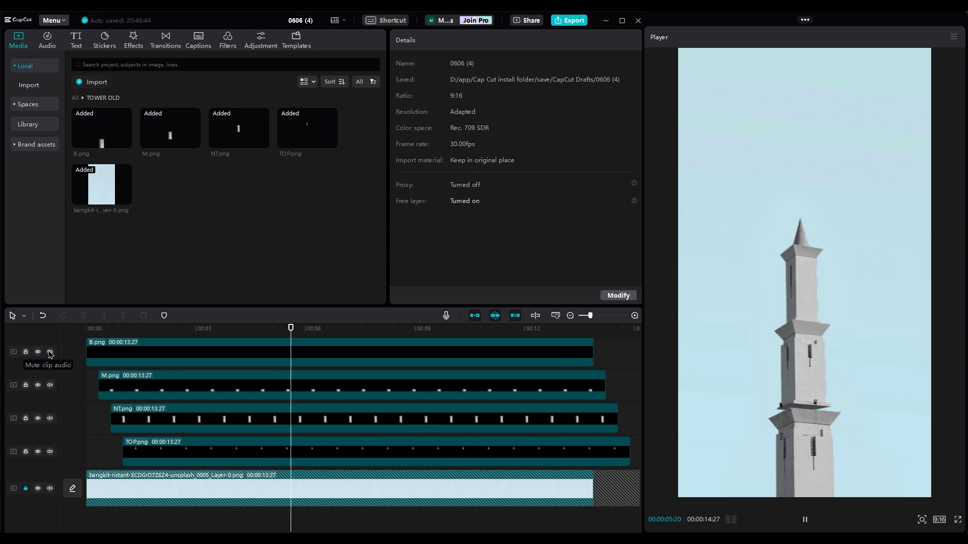
# - Play from where the tower assembles and select the TOP.png clip
pyautogui.click(170, 346)
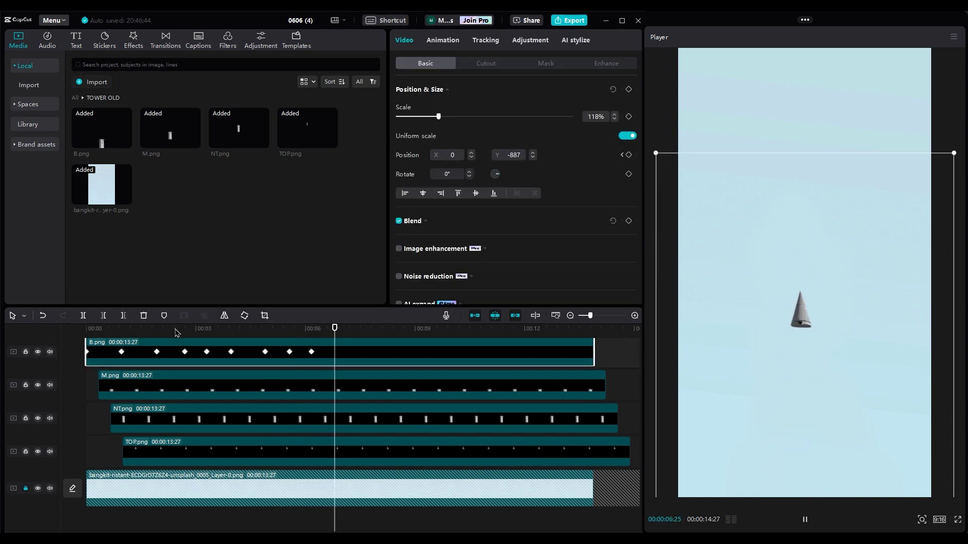
pyautogui.click(256, 331)
pyautogui.press('space')
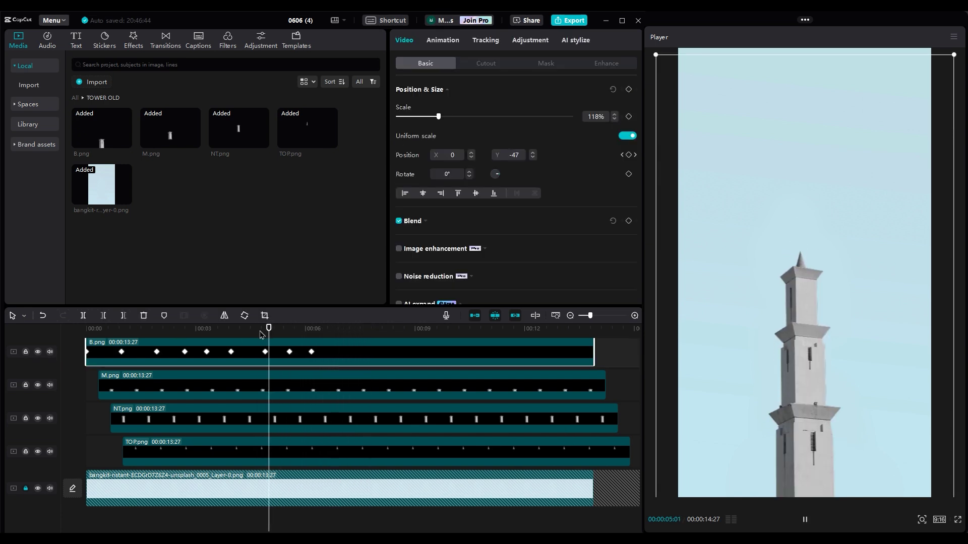
pyautogui.click(338, 475)
pyautogui.press('Right')
pyautogui.press('Right')
pyautogui.press('Right')
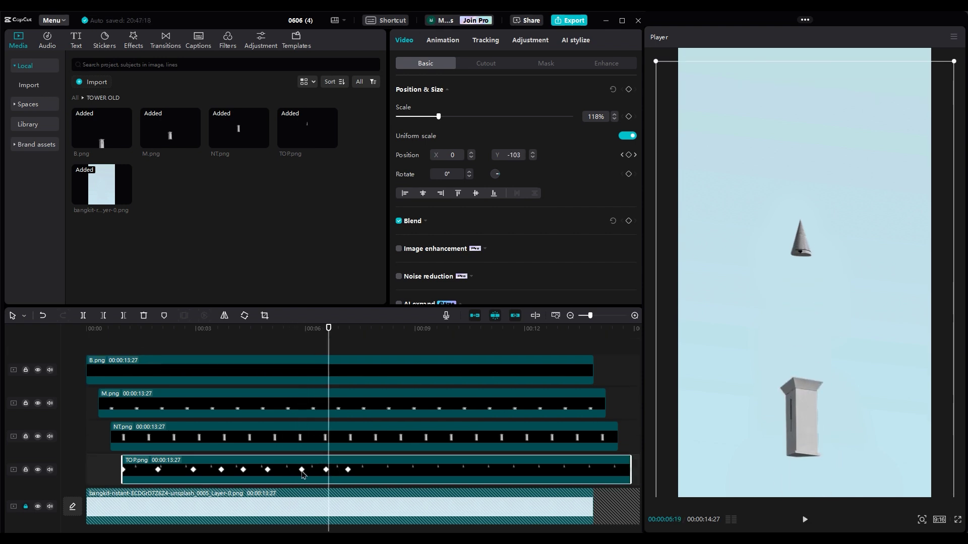
# - Step through TOP.png's assembled and spire-exit keyframes, then replay the animation
pyautogui.click(300, 470)
pyautogui.click(342, 470)
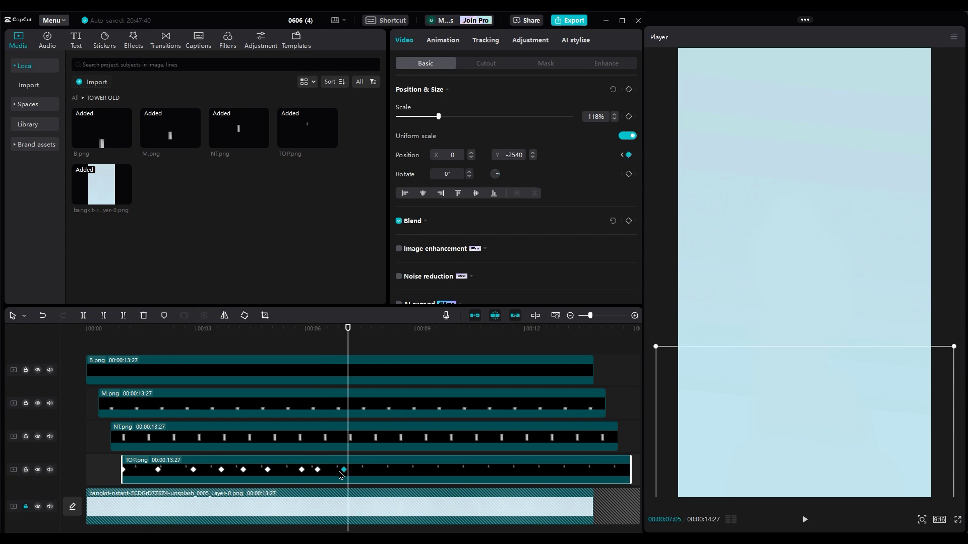
pyautogui.click(298, 470)
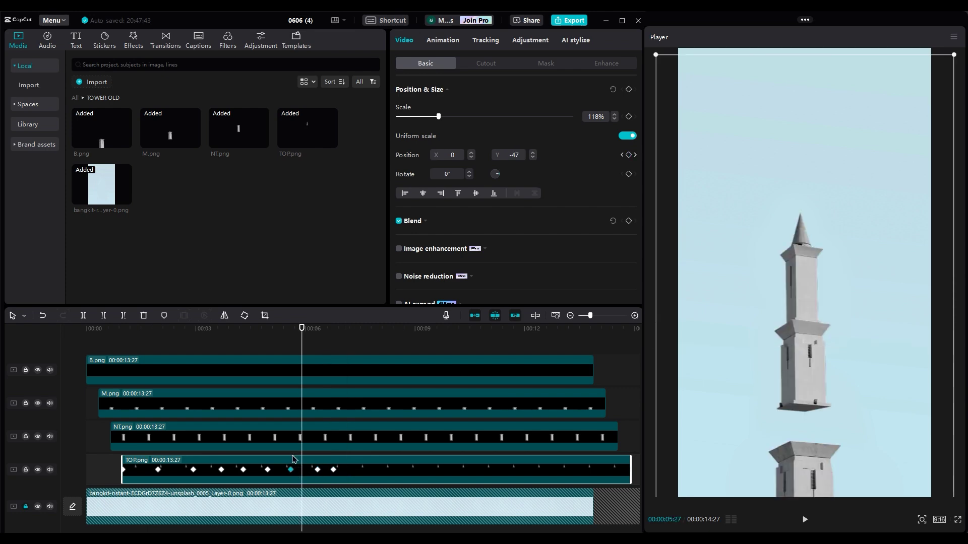
pyautogui.press('space')
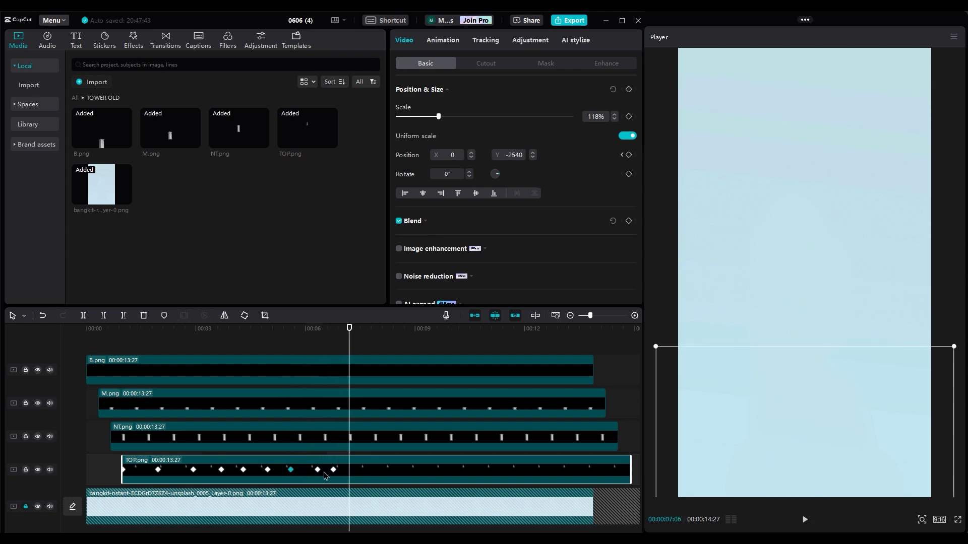
pyautogui.click(308, 345)
pyautogui.press('space')
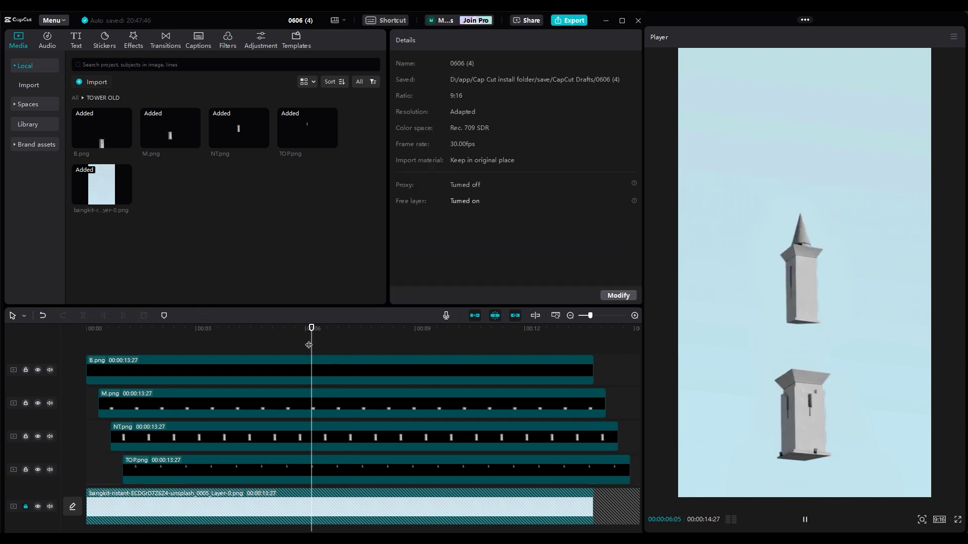
pyautogui.click(197, 338)
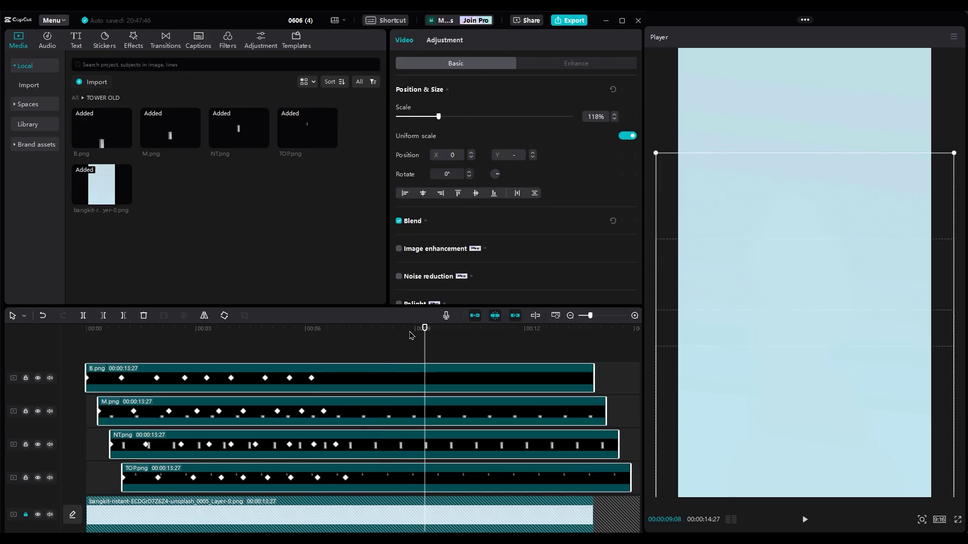
# - Trim past the playhead and merge the four minaret clips into one motion-blurred compound clip
pyautogui.press('w')
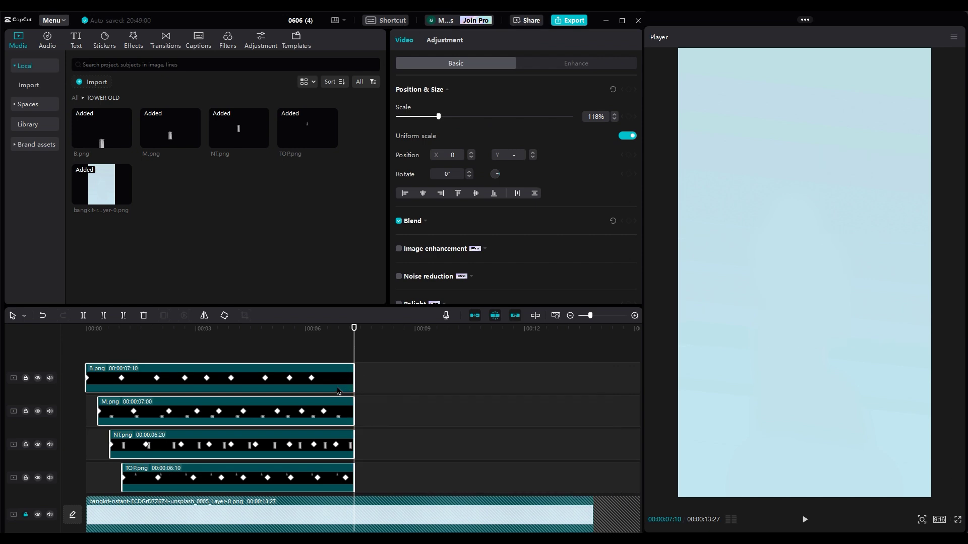
pyautogui.rightClick(338, 390)
pyautogui.click(376, 380)
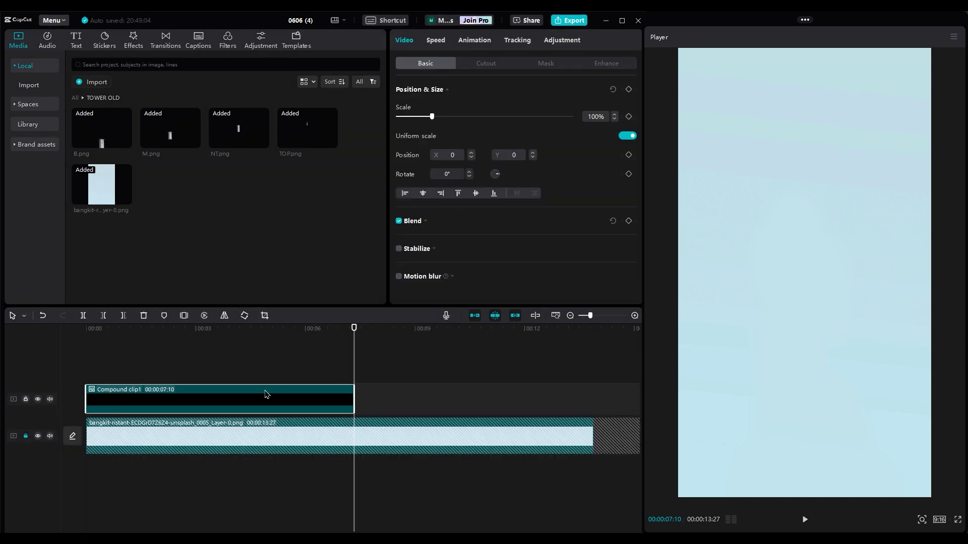
pyautogui.click(162, 344)
pyautogui.click(154, 399)
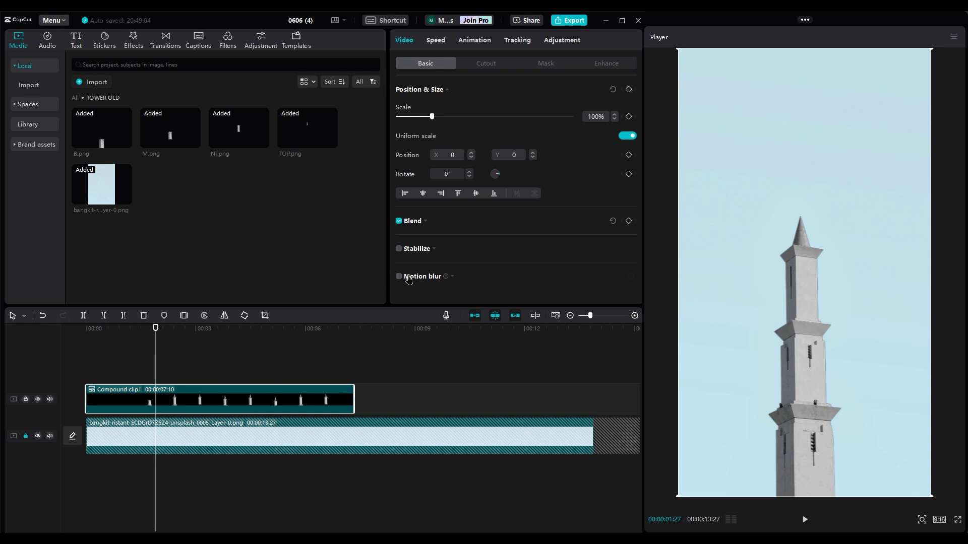
pyautogui.scroll(-1, 444, 281)
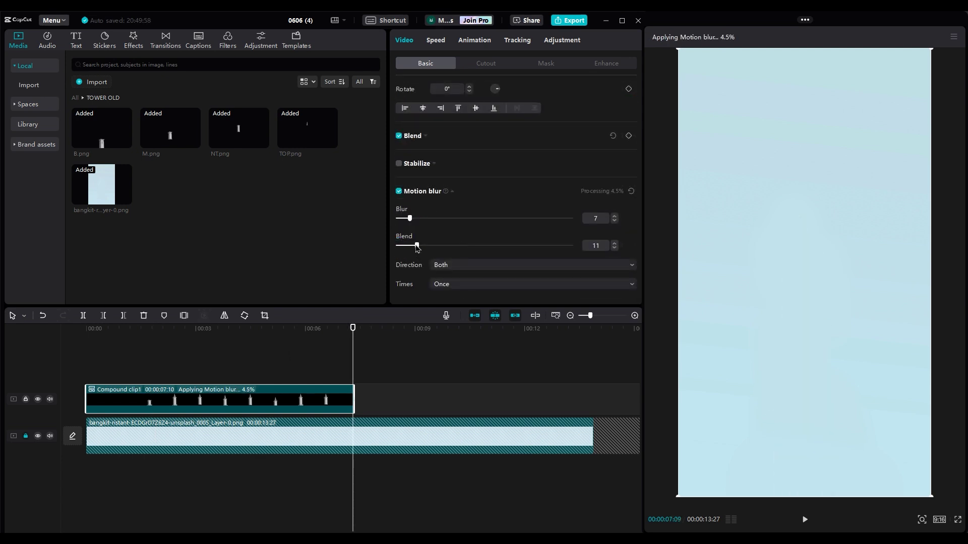
pyautogui.moveTo(144, 358); pyautogui.dragTo(36, 351)
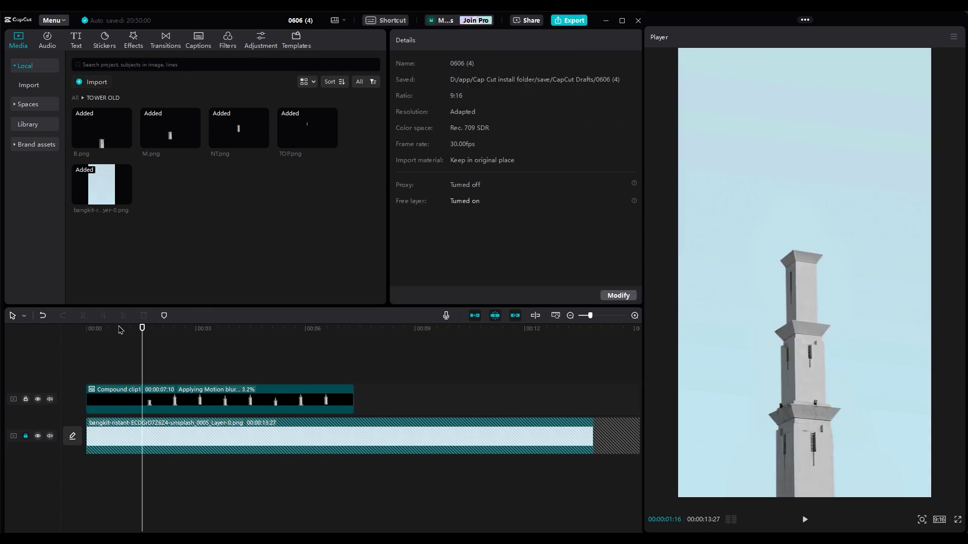
pyautogui.press('space')
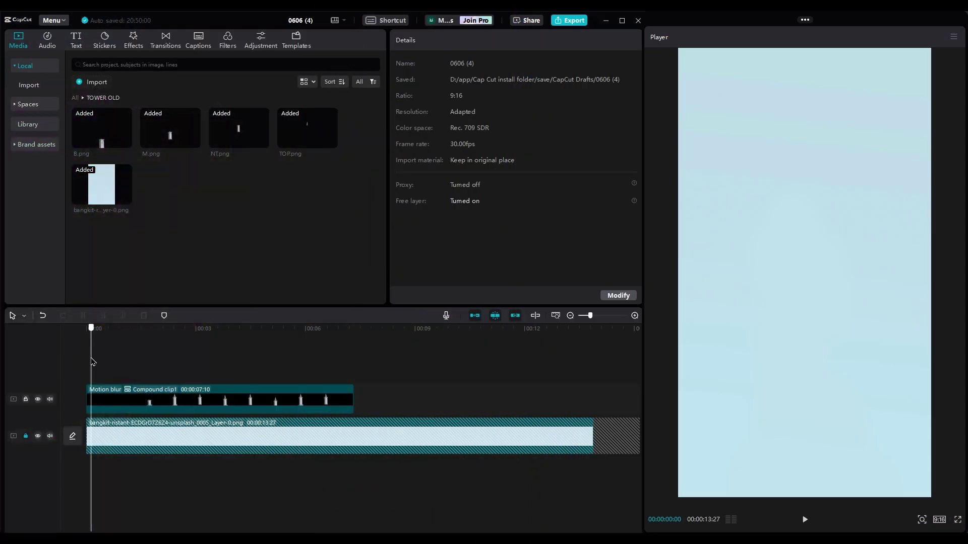
# - Duplicate the minaret onto a new track, moved left and scaled to 66%
pyautogui.click(175, 364)
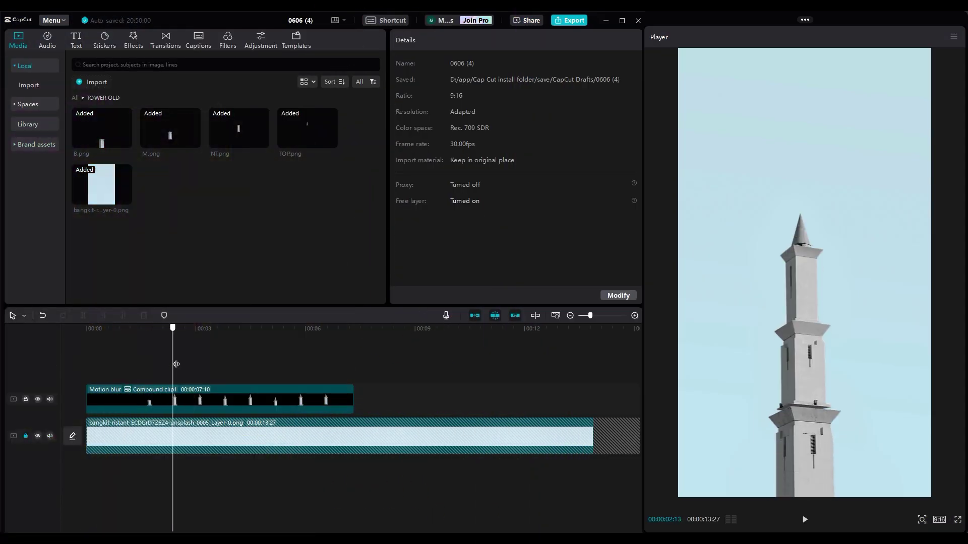
pyautogui.moveTo(151, 402); pyautogui.dragTo(144, 372)
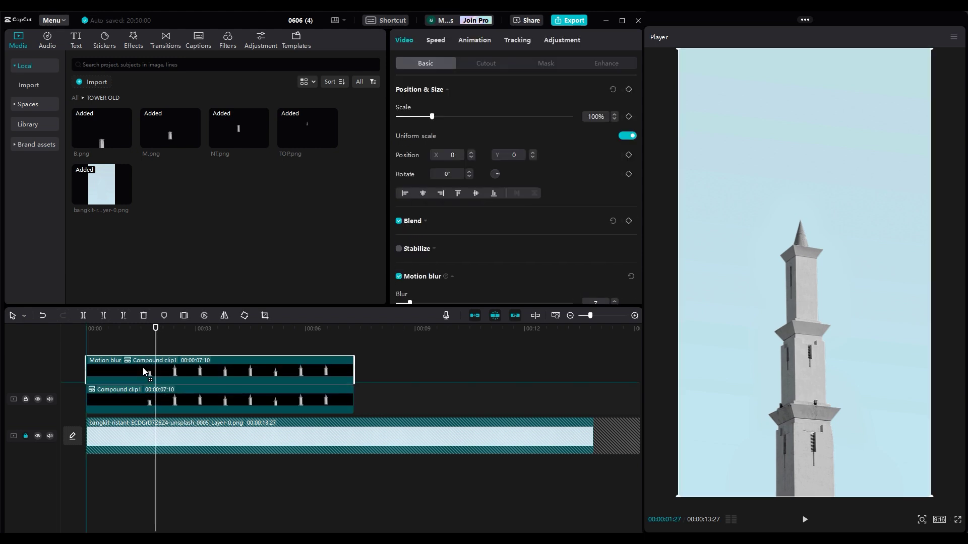
pyautogui.moveTo(797, 422); pyautogui.dragTo(720, 425)
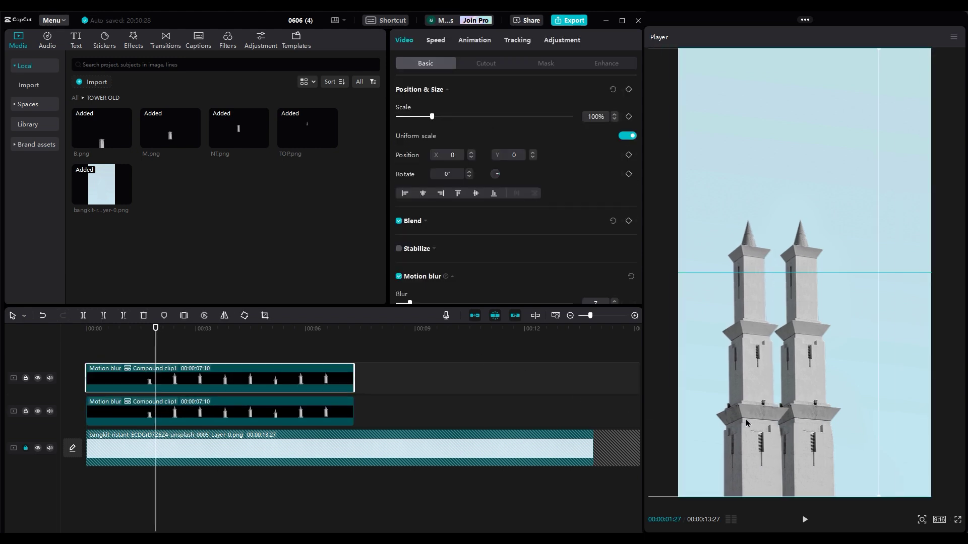
pyautogui.moveTo(853, 52); pyautogui.dragTo(807, 204)
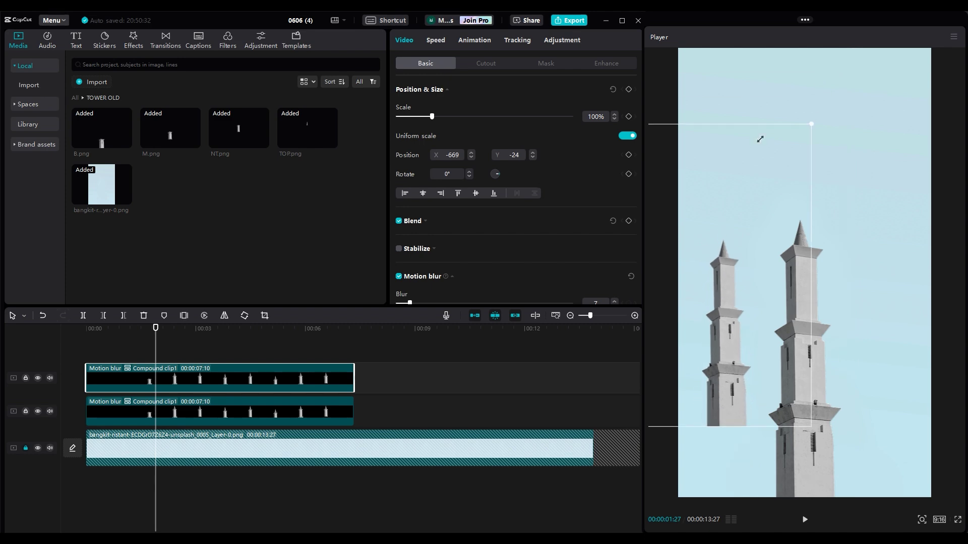
# - Paste a third, smaller tower on a new track and place it on the right
pyautogui.hotkey('ctrl', 'c')
pyautogui.hotkey('ctrl', 'v')
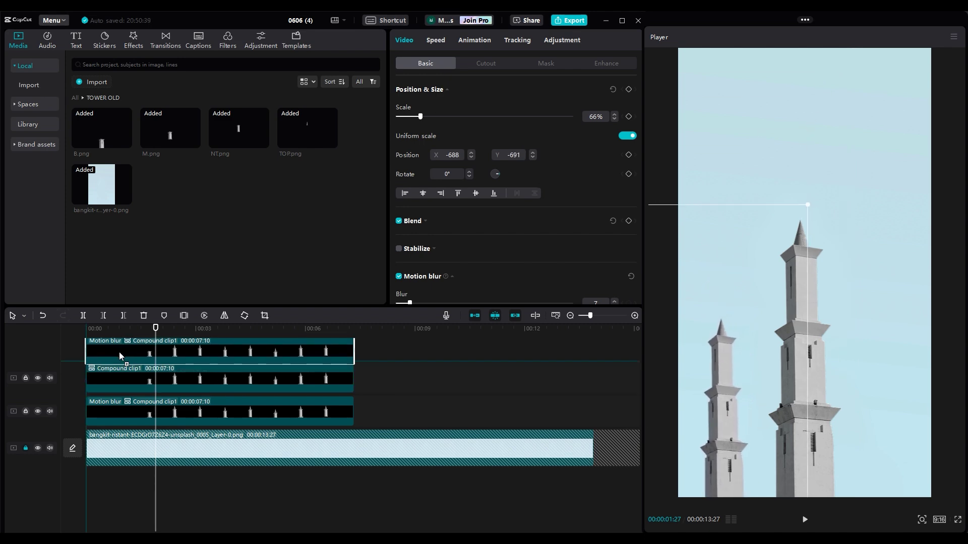
pyautogui.moveTo(713, 367); pyautogui.dragTo(884, 462)
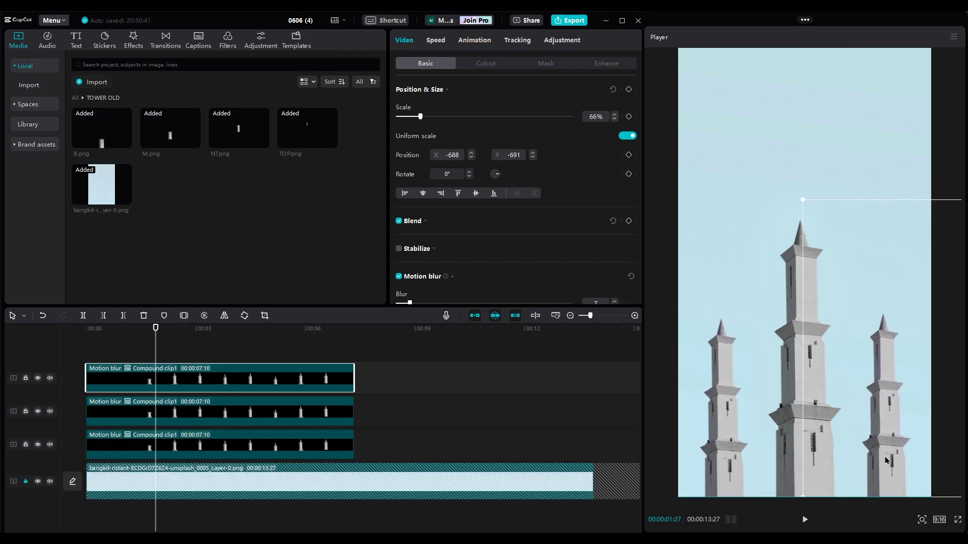
pyautogui.moveTo(887, 458); pyautogui.dragTo(884, 459)
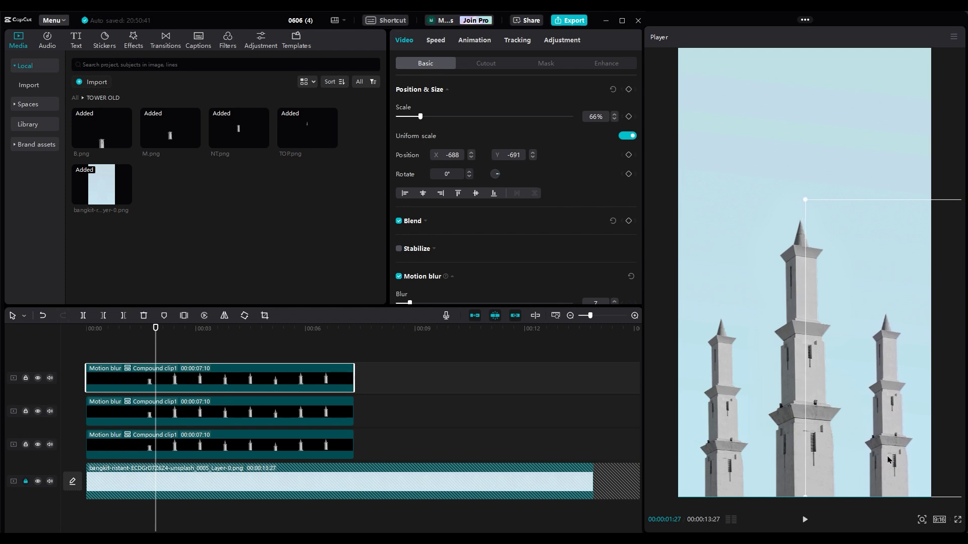
# - Offset the two upper tower clips so they start progressively later
pyautogui.click(86, 329)
pyautogui.moveTo(129, 378); pyautogui.dragTo(142, 378)
pyautogui.moveTo(141, 412)
pyautogui.mouseDown()
pyautogui.moveTo(156, 412)
pyautogui.moveTo(166, 392)
pyautogui.mouseUp()
pyautogui.click(102, 350)
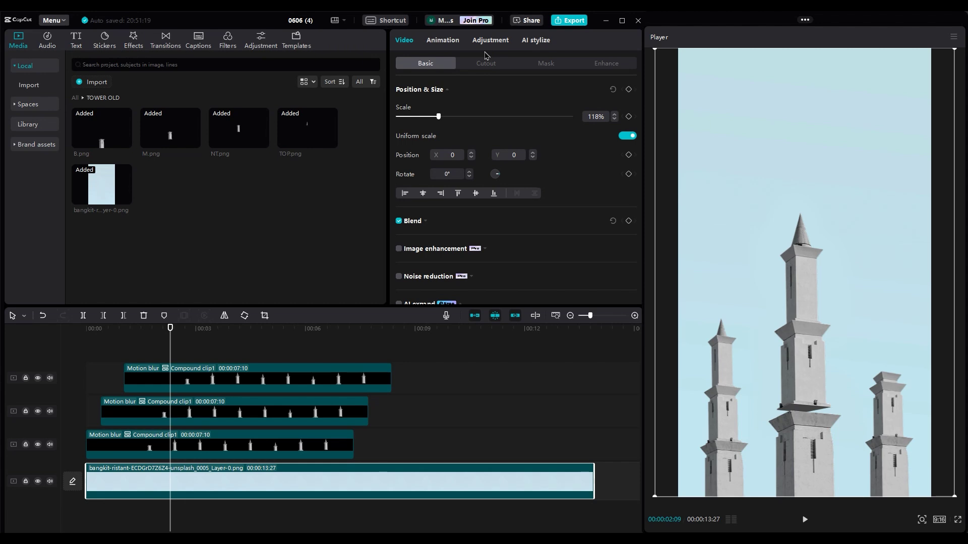
# - Drag the sky clip's Temp slider down to -50 in Adjustment
pyautogui.click(486, 46)
pyautogui.scroll(-2, 511, 194)
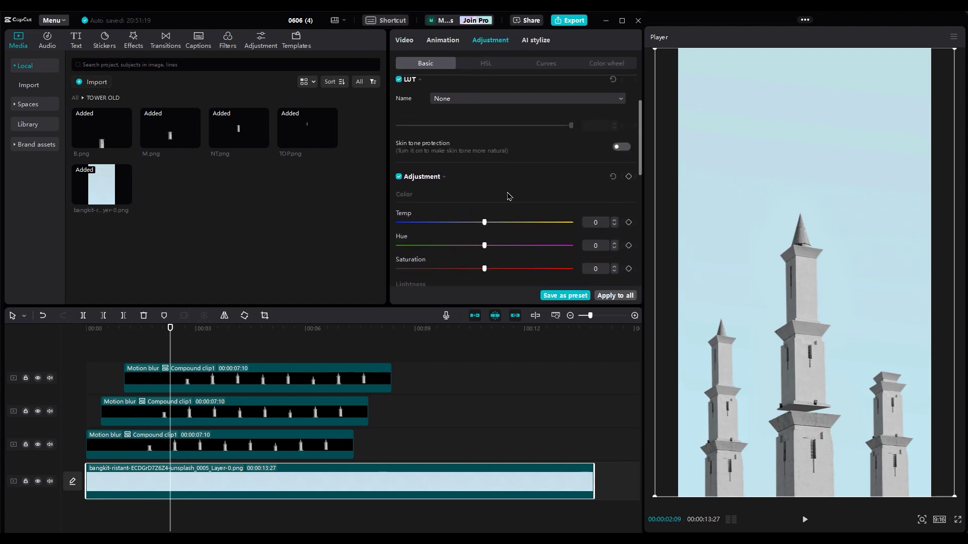
pyautogui.scroll(-1, 488, 237)
pyautogui.moveTo(428, 200); pyautogui.dragTo(392, 200)
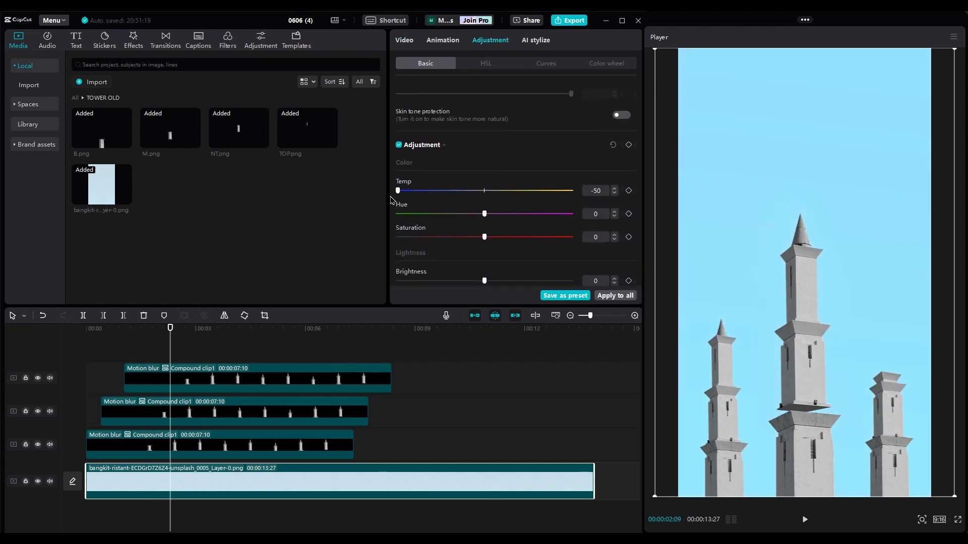
pyautogui.scroll(-4, 462, 237)
pyautogui.scroll(1, 462, 237)
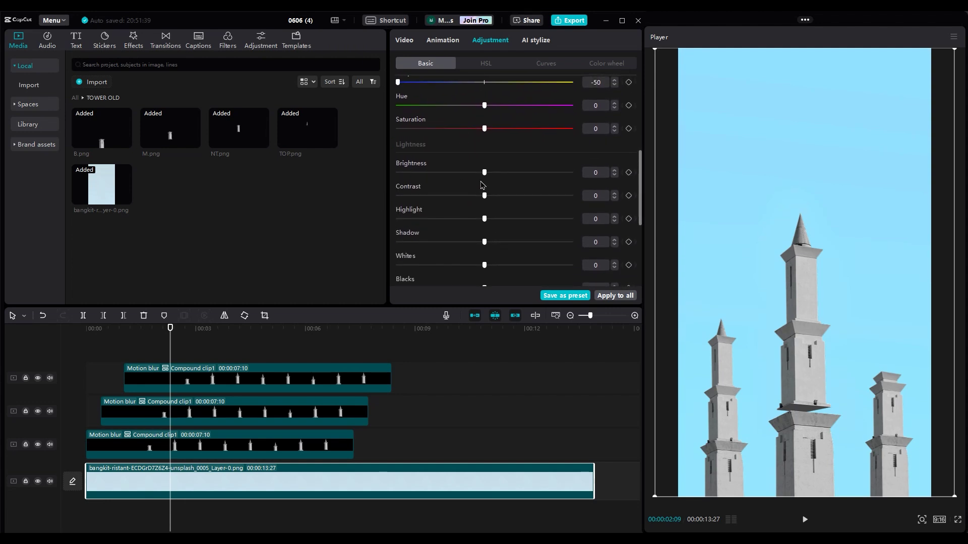
pyautogui.moveTo(484, 173)
pyautogui.mouseDown()
pyautogui.moveTo(410, 181)
pyautogui.moveTo(424, 186)
pyautogui.mouseUp()
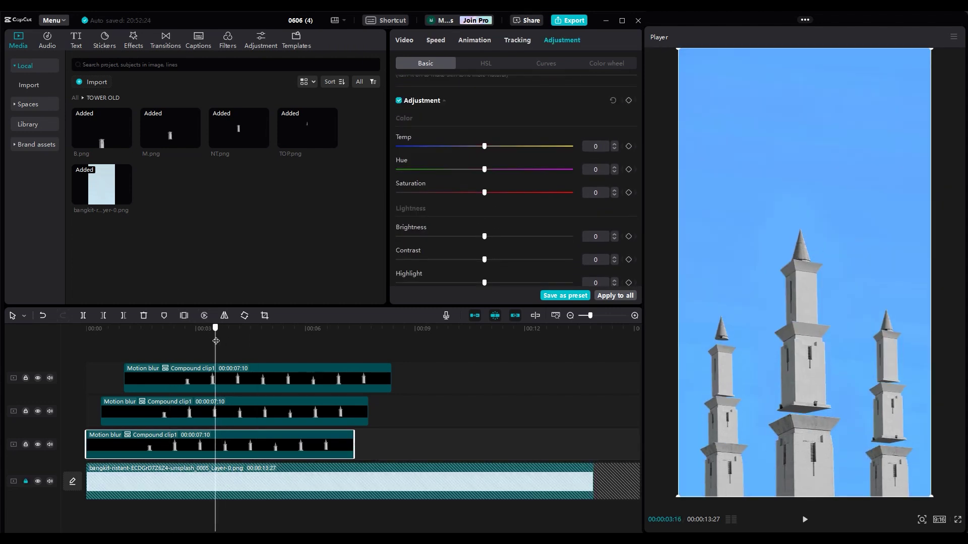
pyautogui.moveTo(215, 341); pyautogui.dragTo(162, 340)
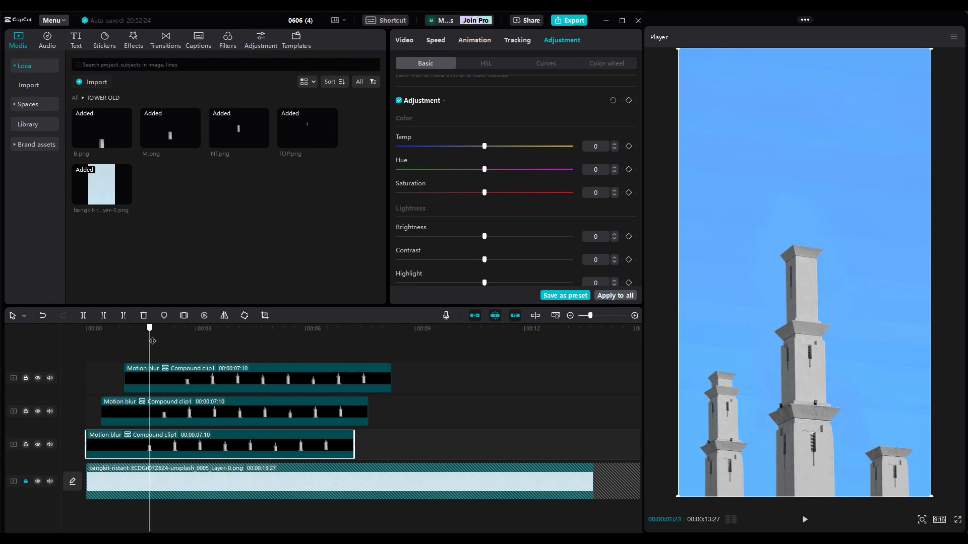
pyautogui.scroll(-5, 402, 244)
pyautogui.moveTo(399, 240); pyautogui.dragTo(493, 240)
pyautogui.scroll(-1, 466, 285)
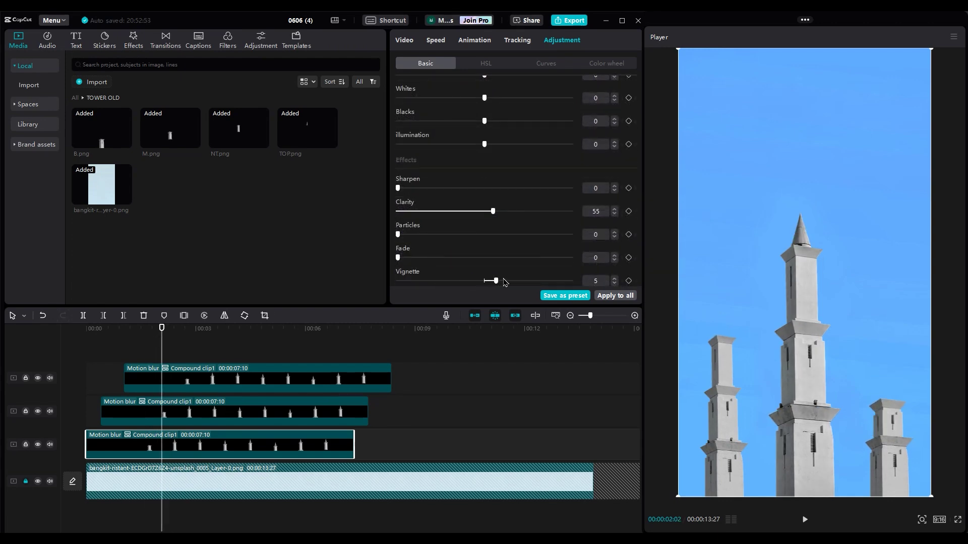
# - Grade the minarets with Clarity 55, a slight vignette and Temp 15, applied to all clips
pyautogui.moveTo(511, 278)
pyautogui.mouseDown()
pyautogui.moveTo(568, 281)
pyautogui.moveTo(542, 281)
pyautogui.mouseUp()
pyautogui.scroll(3, 499, 272)
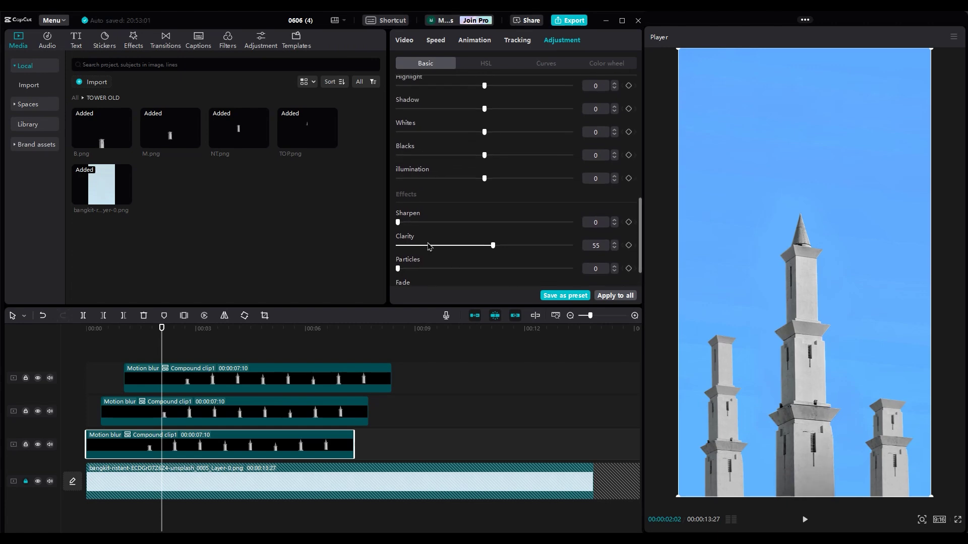
pyautogui.scroll(3, 454, 250)
pyautogui.scroll(3, 431, 245)
pyautogui.scroll(3, 469, 204)
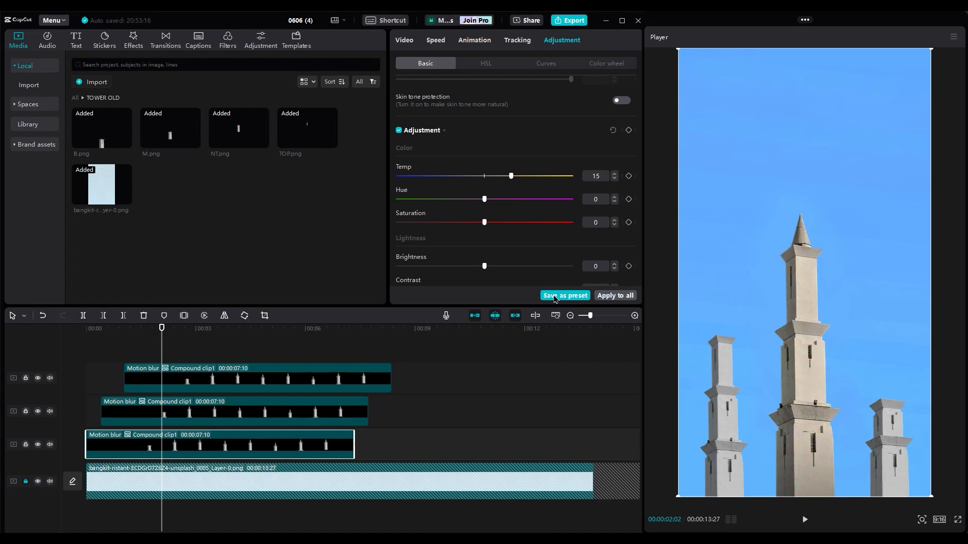
pyautogui.click(609, 295)
pyautogui.click(417, 505)
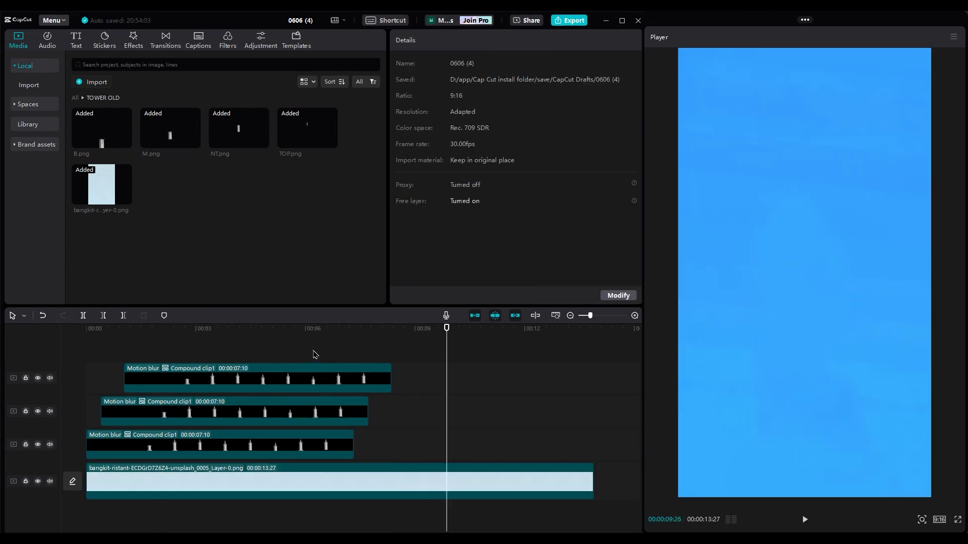
# - Duplicate the sky onto a second track at 118% scale, rotated 180°, aligned to the start
pyautogui.moveTo(158, 342); pyautogui.dragTo(30, 359)
pyautogui.press('space')
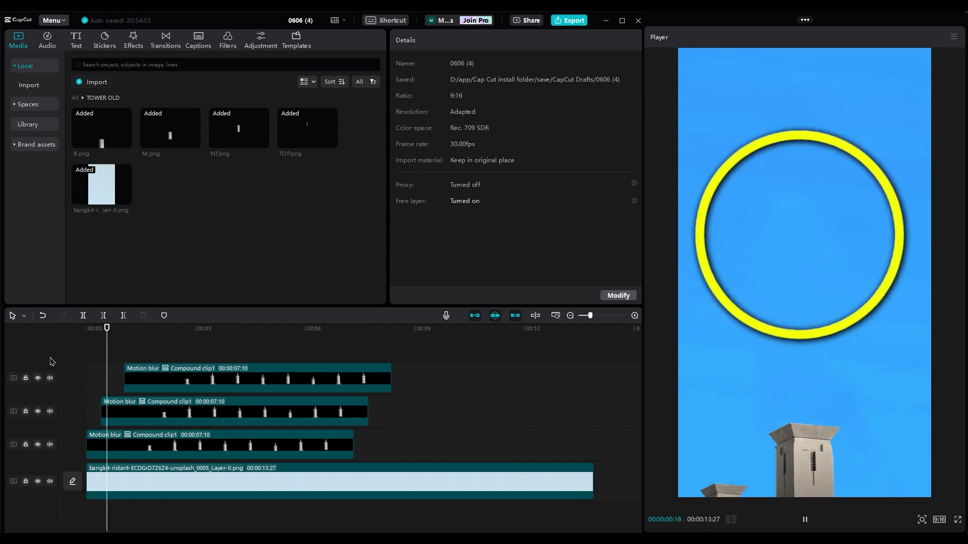
pyautogui.click(142, 480)
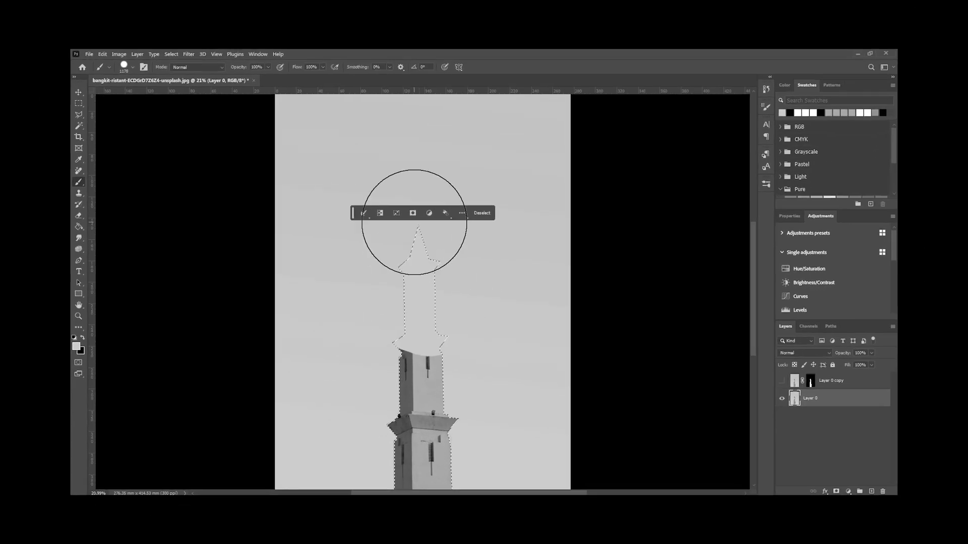
pyautogui.moveTo(413, 221); pyautogui.dragTo(463, 327)
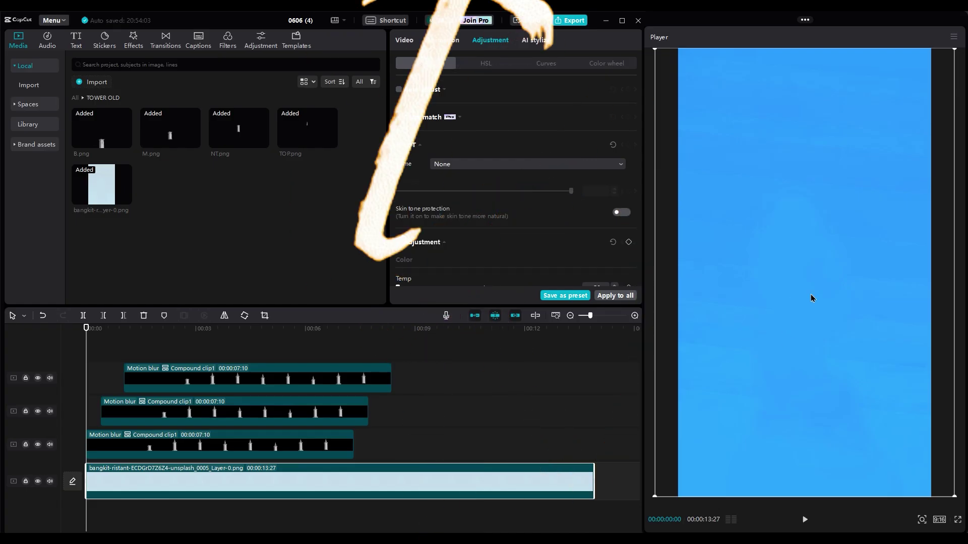
pyautogui.moveTo(122, 452)
pyautogui.mouseDown()
pyautogui.moveTo(107, 470)
pyautogui.moveTo(102, 461)
pyautogui.mouseUp()
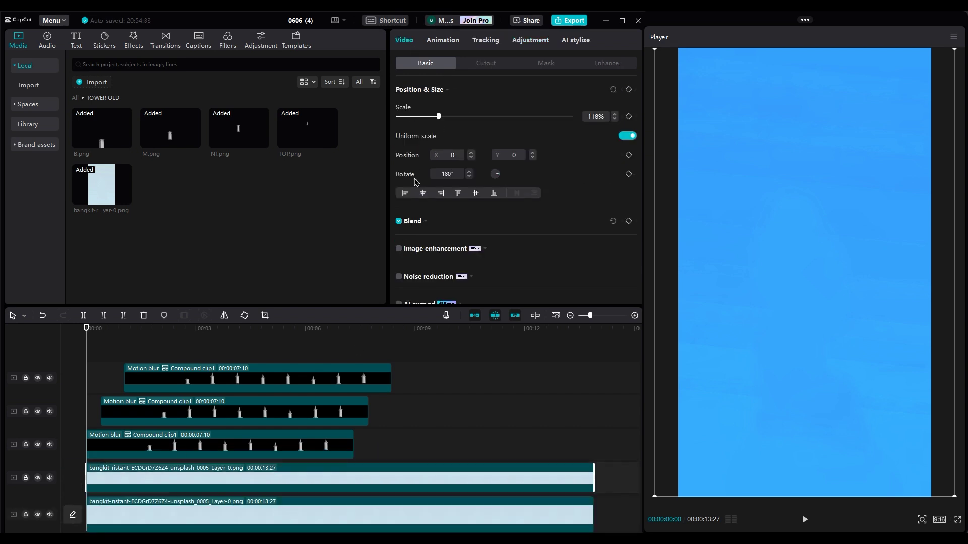
# - Give the sky copy a horizontal mask and preview the blended background
pyautogui.click(545, 62)
pyautogui.click(451, 116)
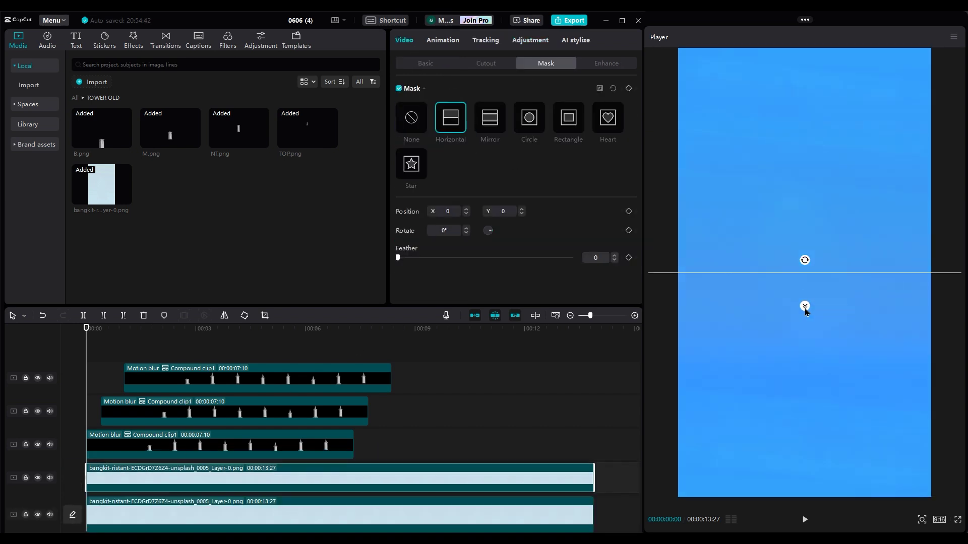
pyautogui.click(51, 348)
pyautogui.press('space')
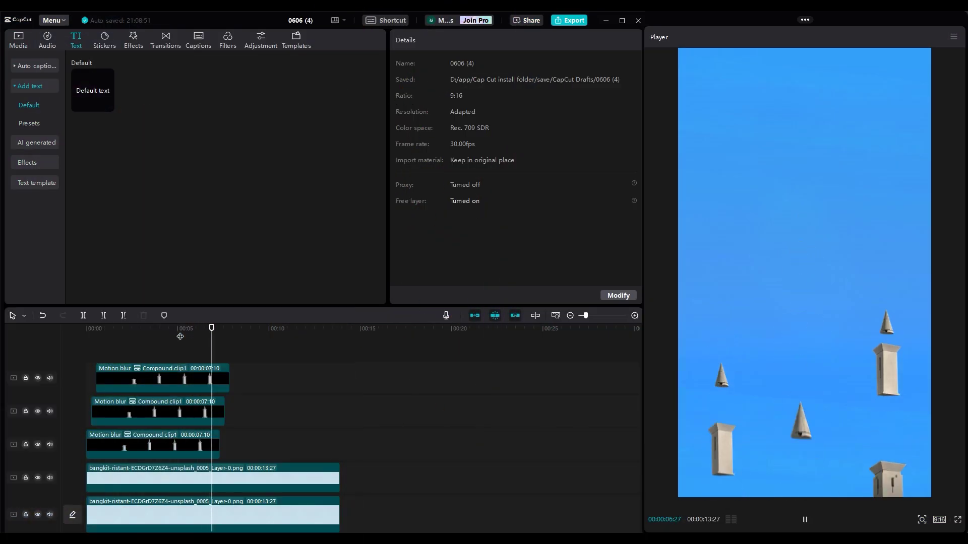
# - Move the three tower clips later on the timeline, extending the project to about 15 seconds
pyautogui.press('space')
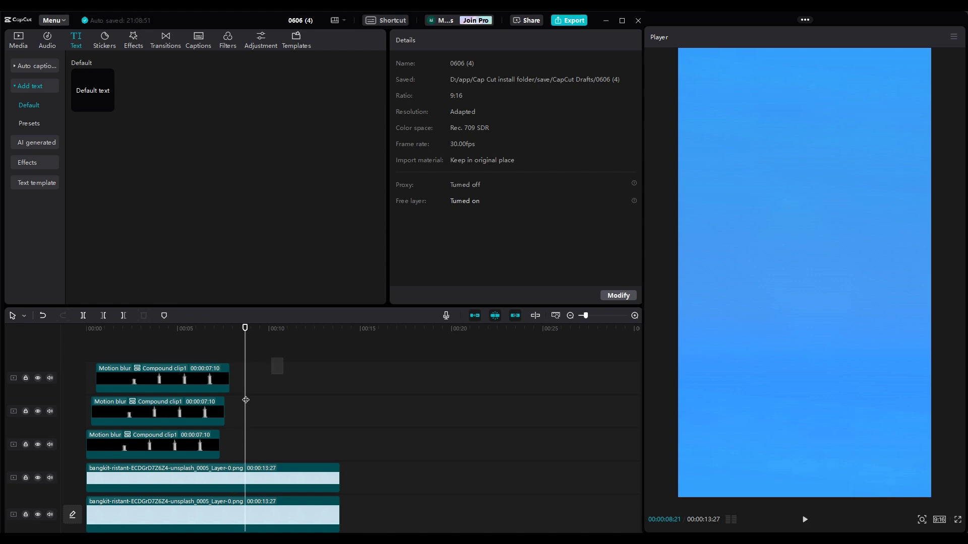
pyautogui.moveTo(246, 400); pyautogui.dragTo(83, 355)
pyautogui.moveTo(151, 412)
pyautogui.mouseDown()
pyautogui.moveTo(261, 411)
pyautogui.moveTo(239, 445)
pyautogui.mouseUp()
pyautogui.click(187, 330)
# - Play back the repeated minaret stacking to check that the loop works
pyautogui.press('space')
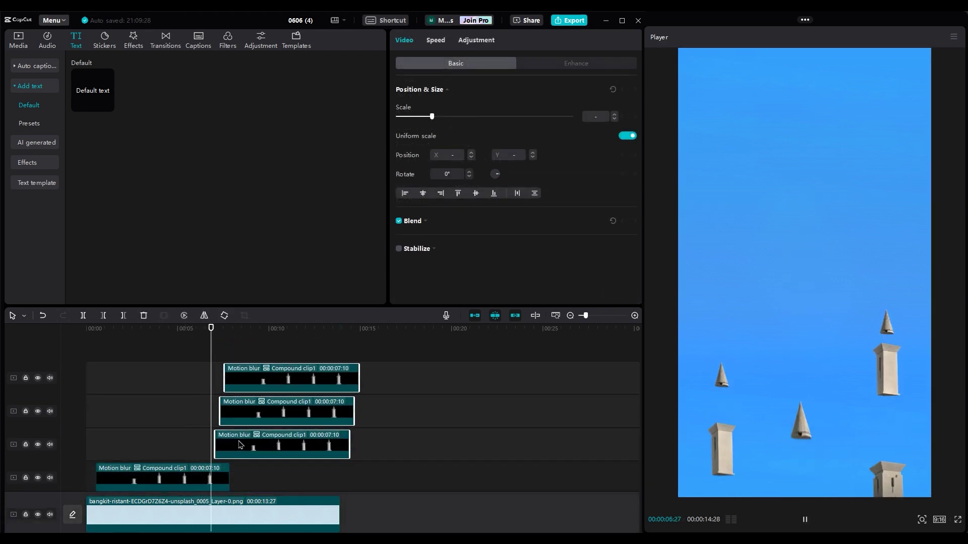
pyautogui.click(212, 357)
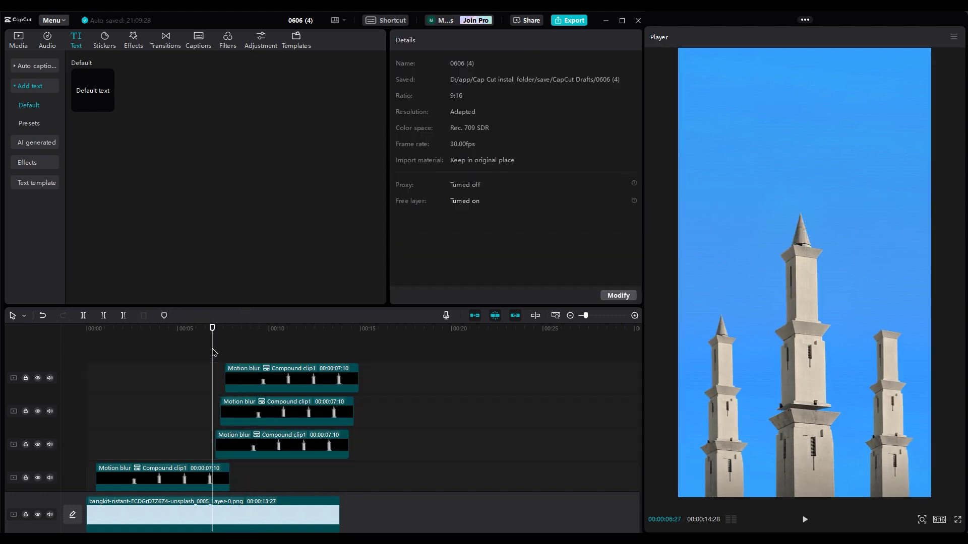
pyautogui.press('space')
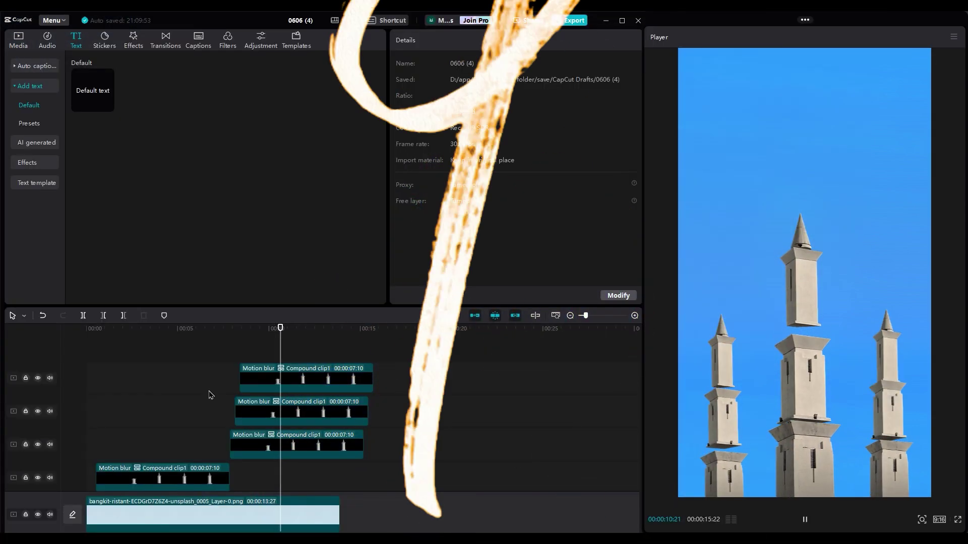